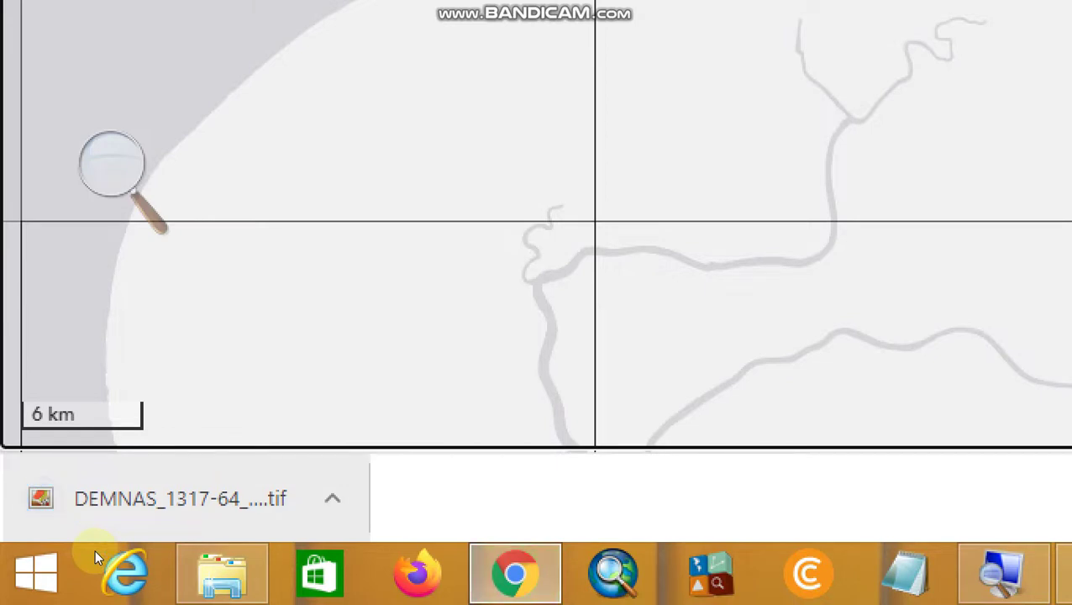
Step: Show the downloaded DEMNAS_1317-64 tif in its folder and copy the file
left_click(333, 498)
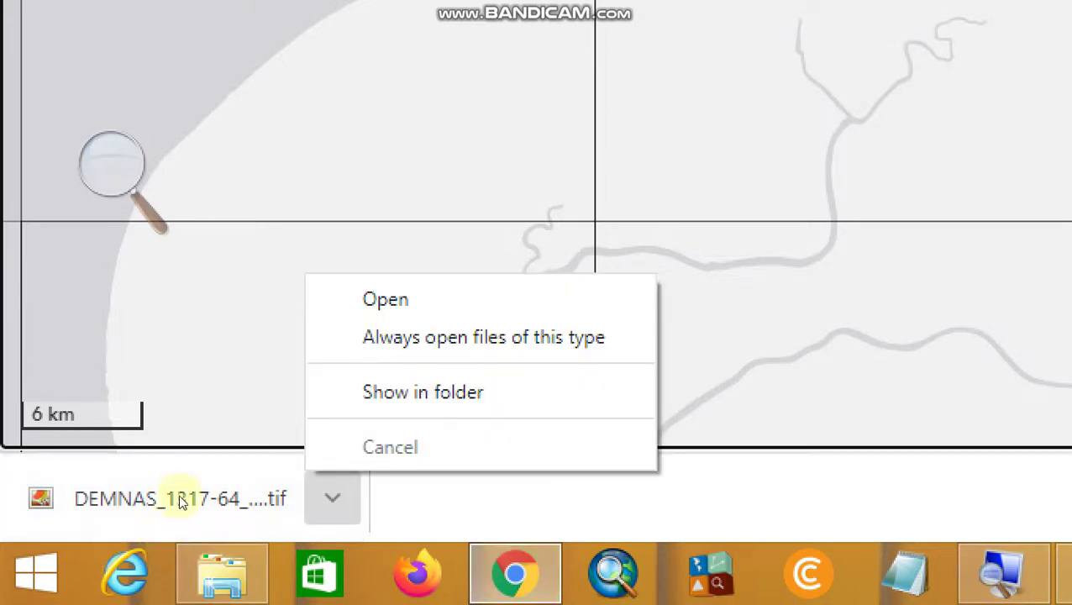
key("Up")
key("Return")
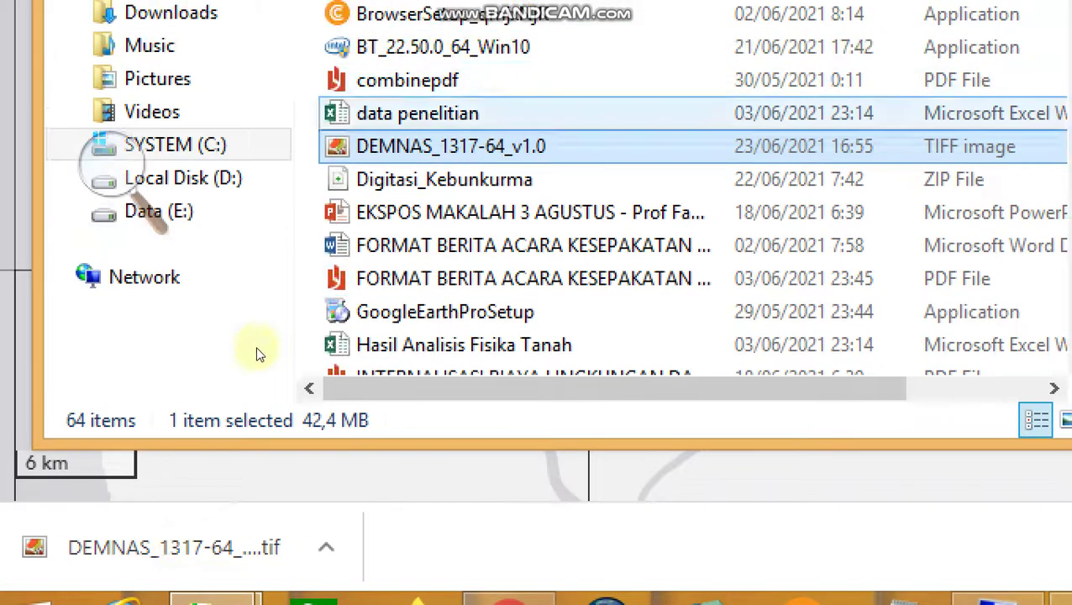
right_click(257, 351)
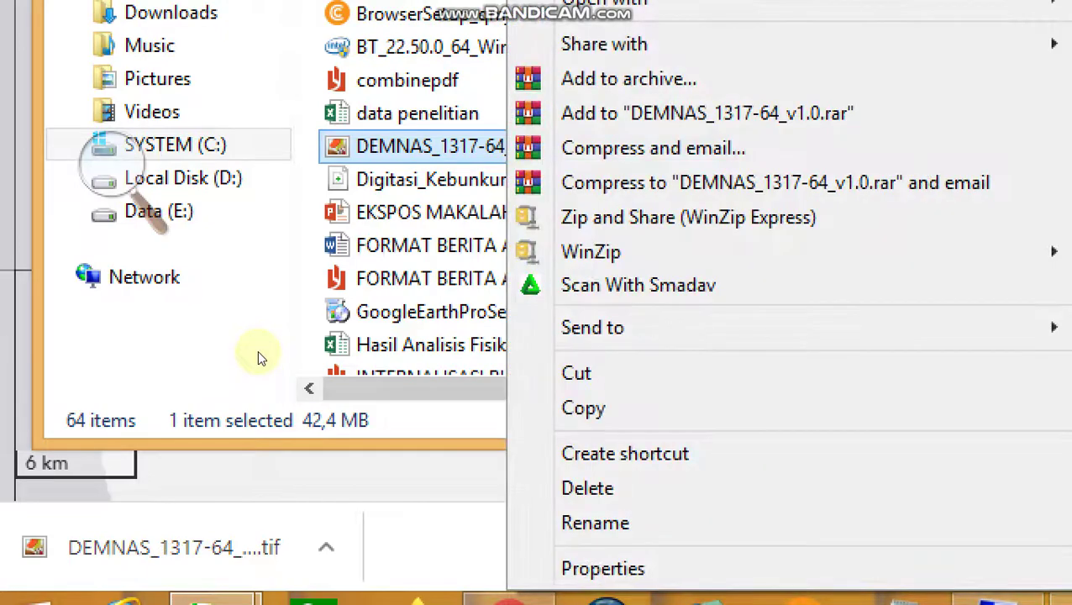
key("c")
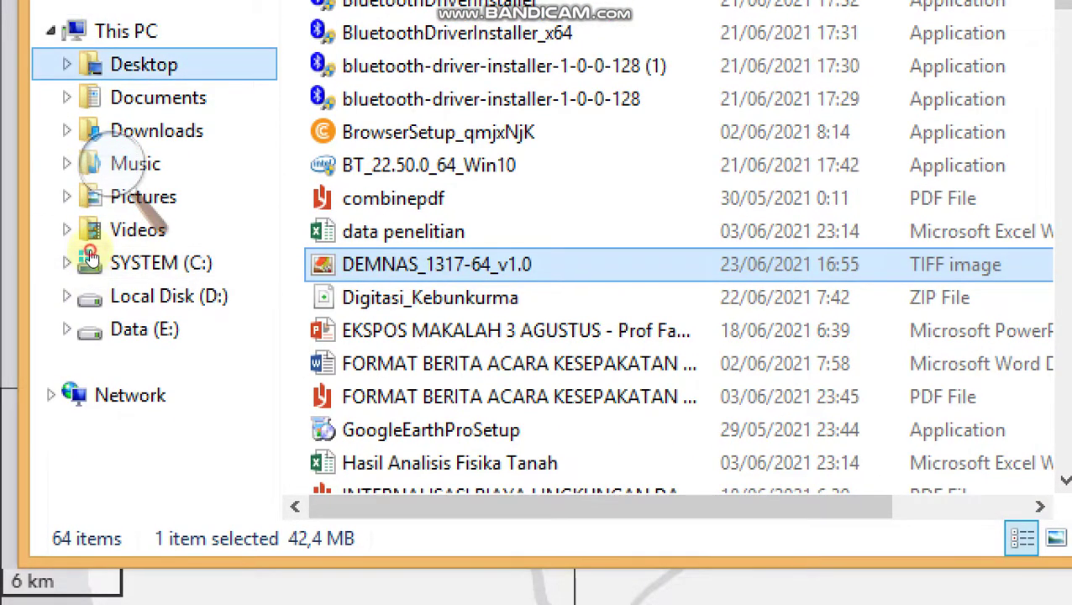
Step: Open the KONTEN YOUTUBE folder on the Desktop, restore the magnification to 100% and maximize the folder window
key("BackSpace")
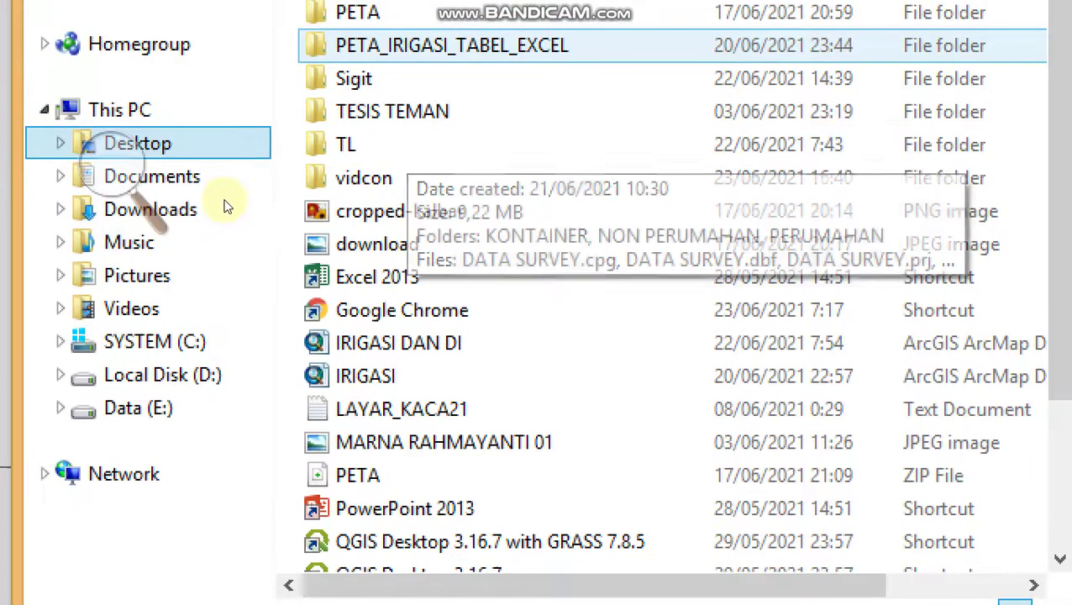
key("Up")
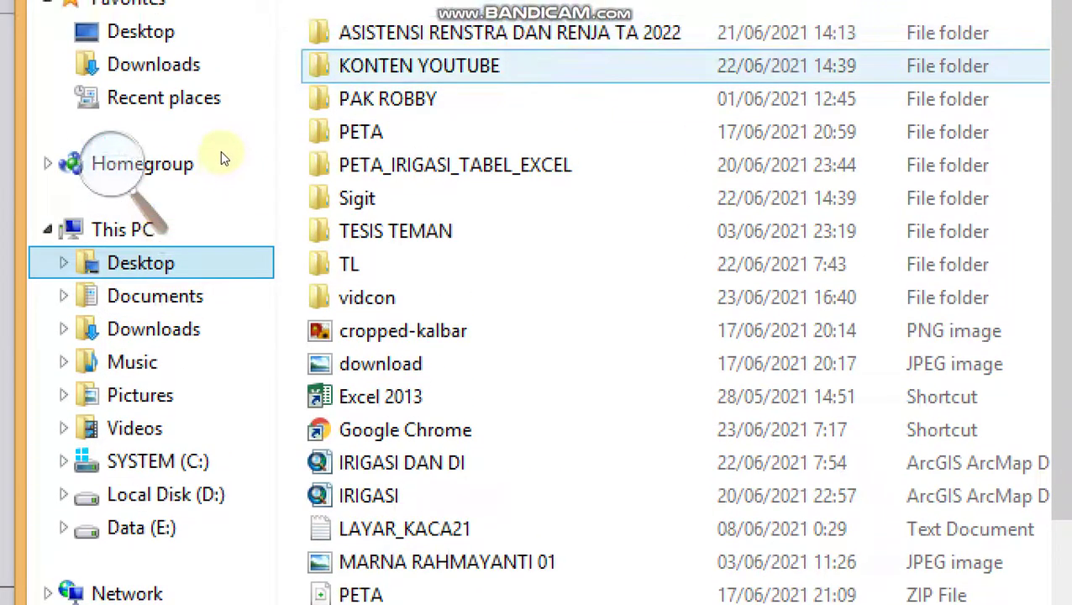
key("Tab")
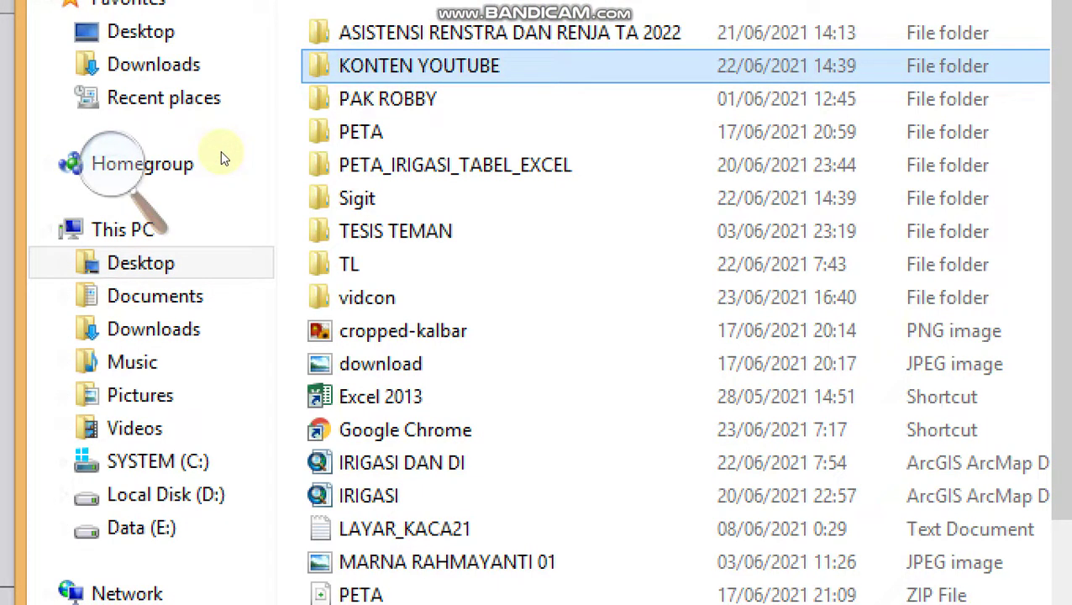
key("Return")
key("Down")
key("Down")
key("Down")
key("Down")
key("Down")
key("Down")
key("Down")
key("Down")
key("Down")
key("Down")
key("Down")
key("Down")
key("Down")
key("Down")
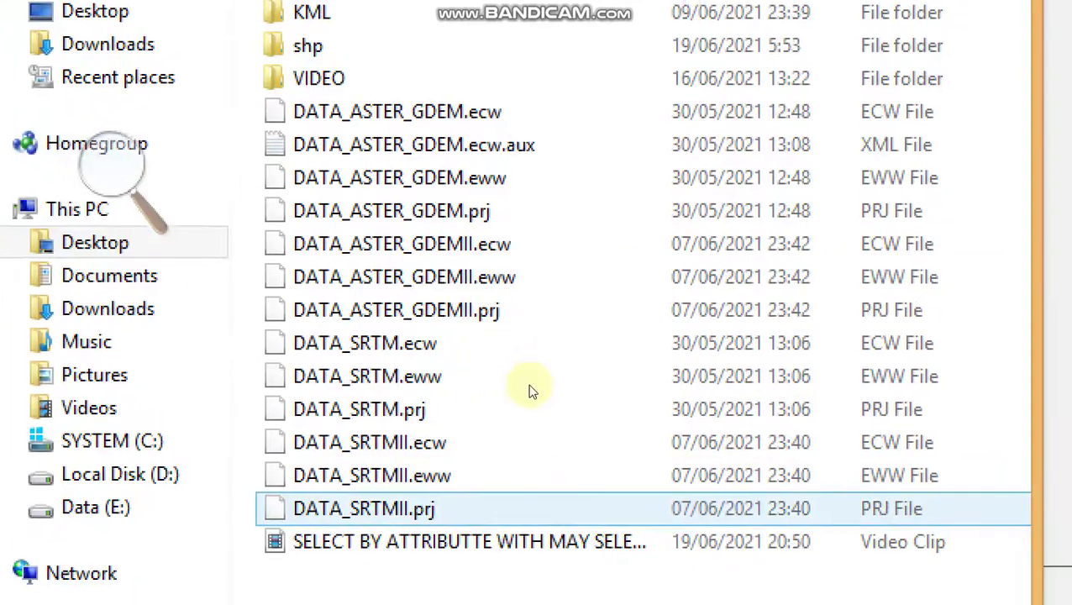
key("Up")
key("Up")
key("Up")
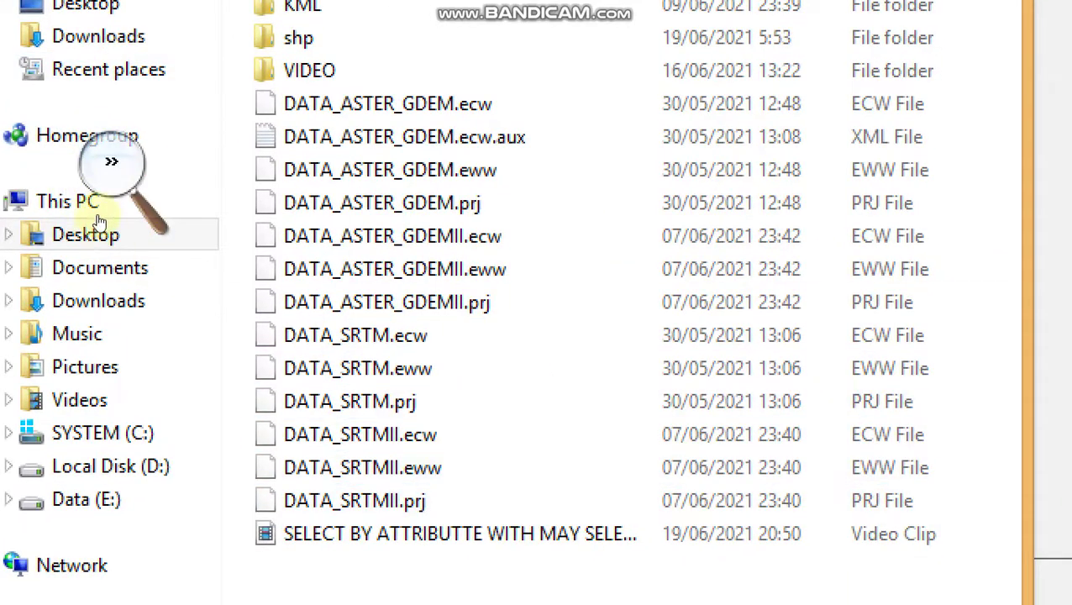
left_click(100, 185)
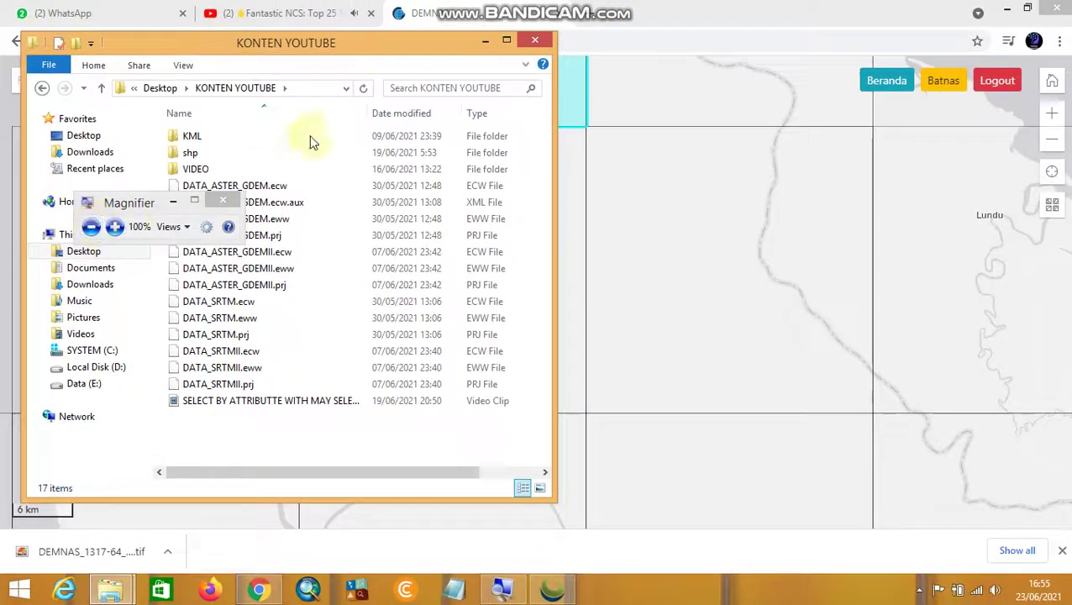
left_click(502, 44)
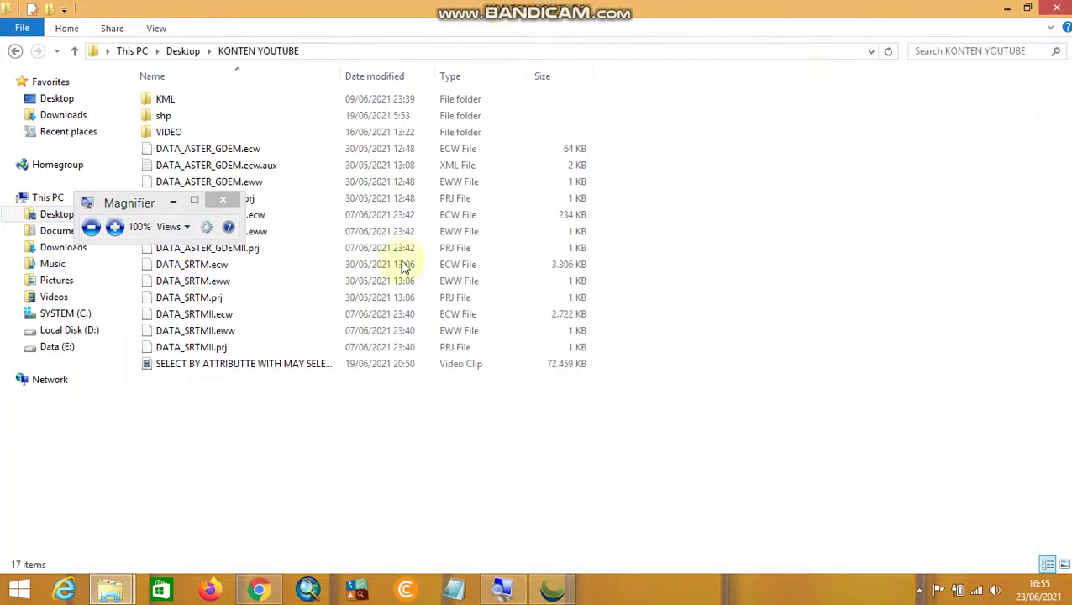
Step: Try to paste the copied DEMNAS file into the KONTEN YOUTUBE folder and check that folder window
right_click(341, 469)
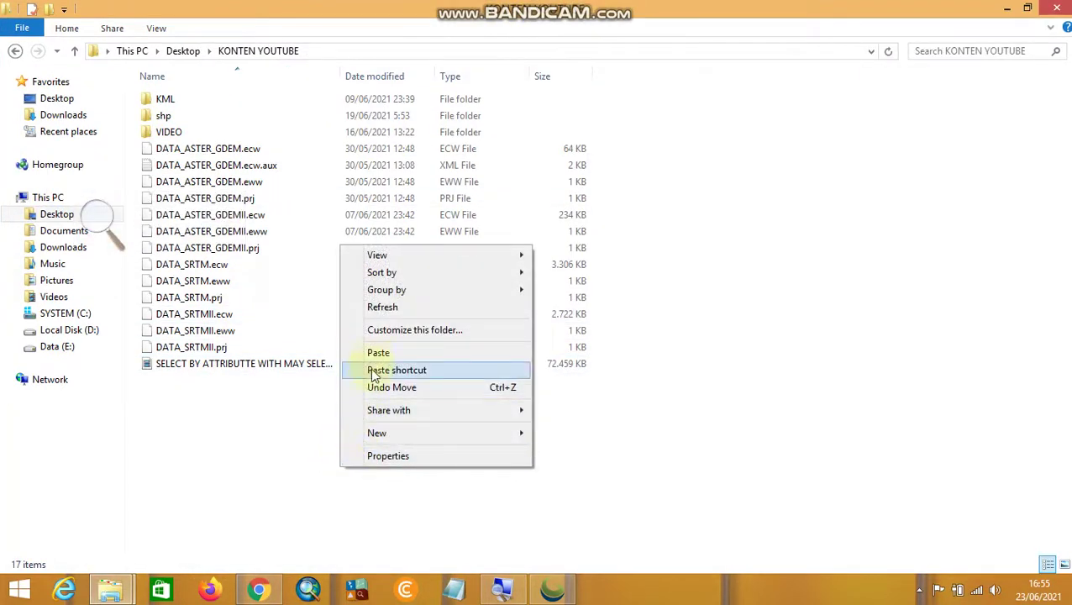
left_click(377, 354)
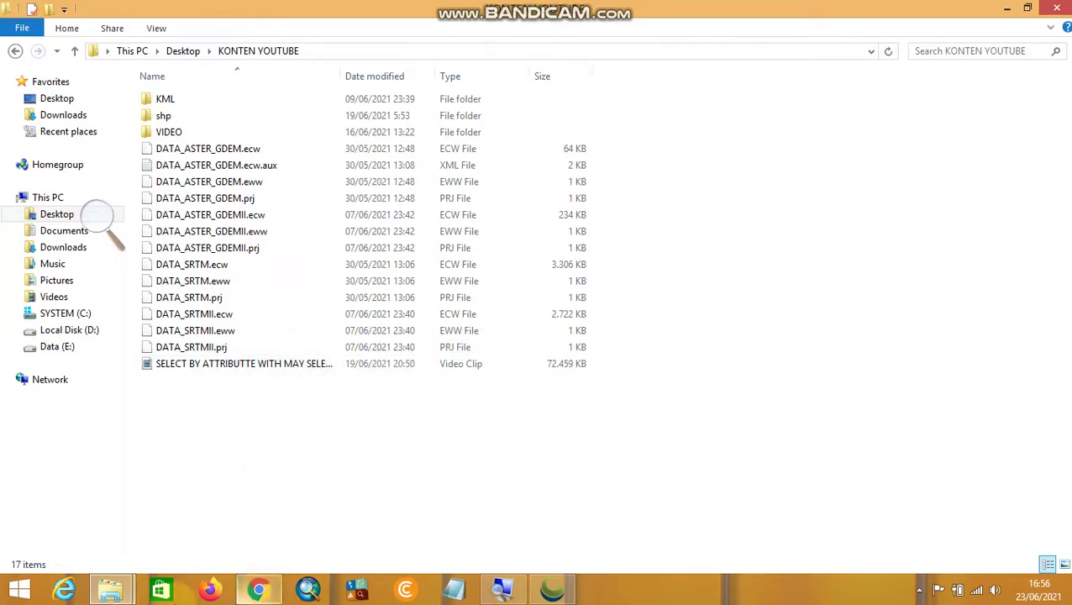
left_click(126, 595)
mouse_move(166, 544)
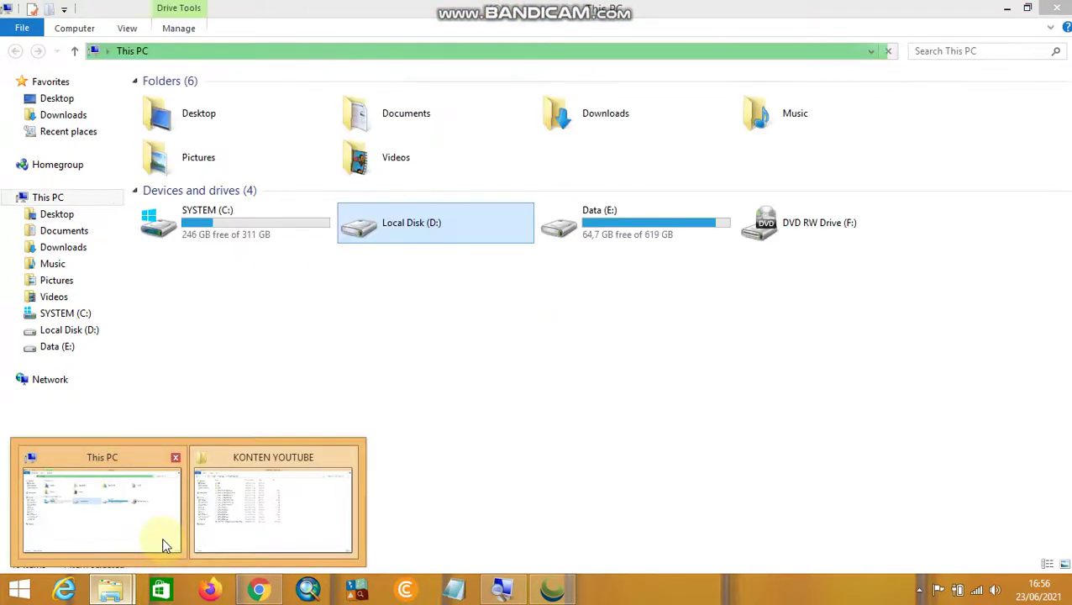
left_click(248, 531)
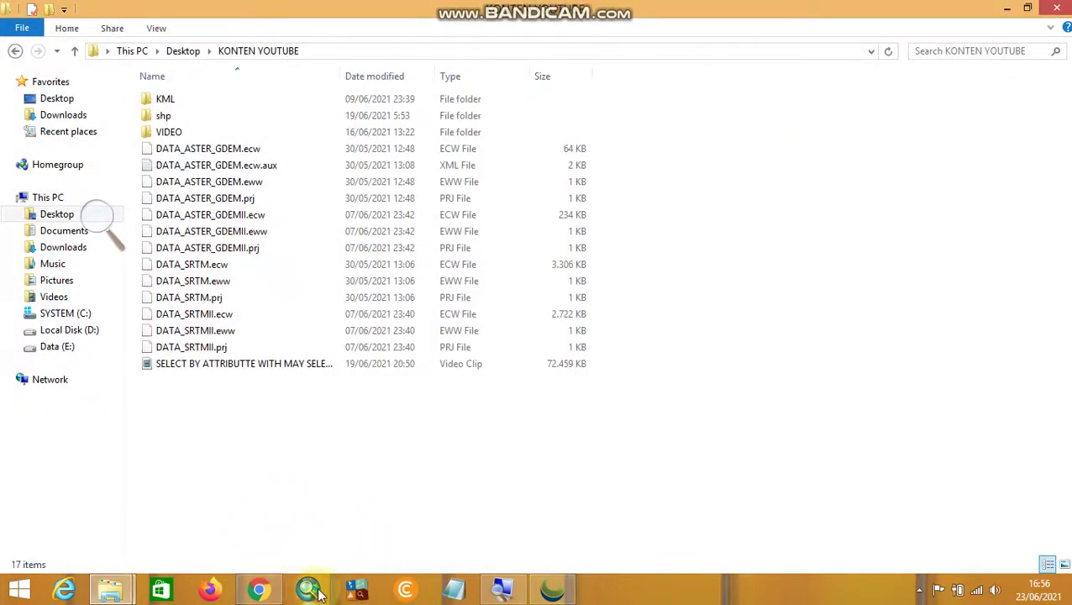
Step: Return to the browser, show the downloaded DEMNAS_1317-64_v1.0 in its folder again and copy it
left_click(259, 590)
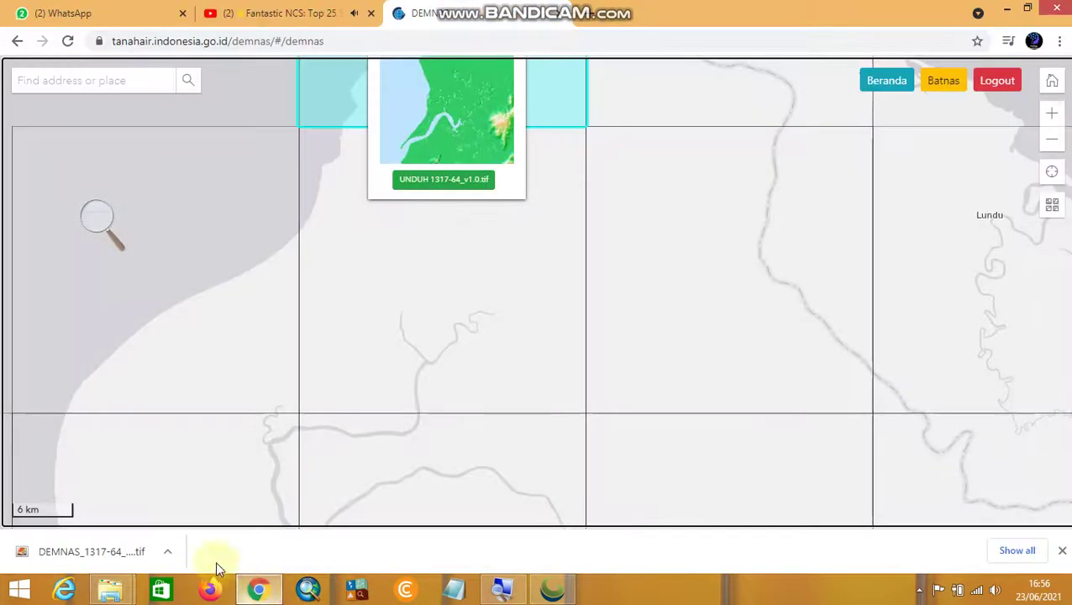
left_click(168, 553)
left_click(192, 499)
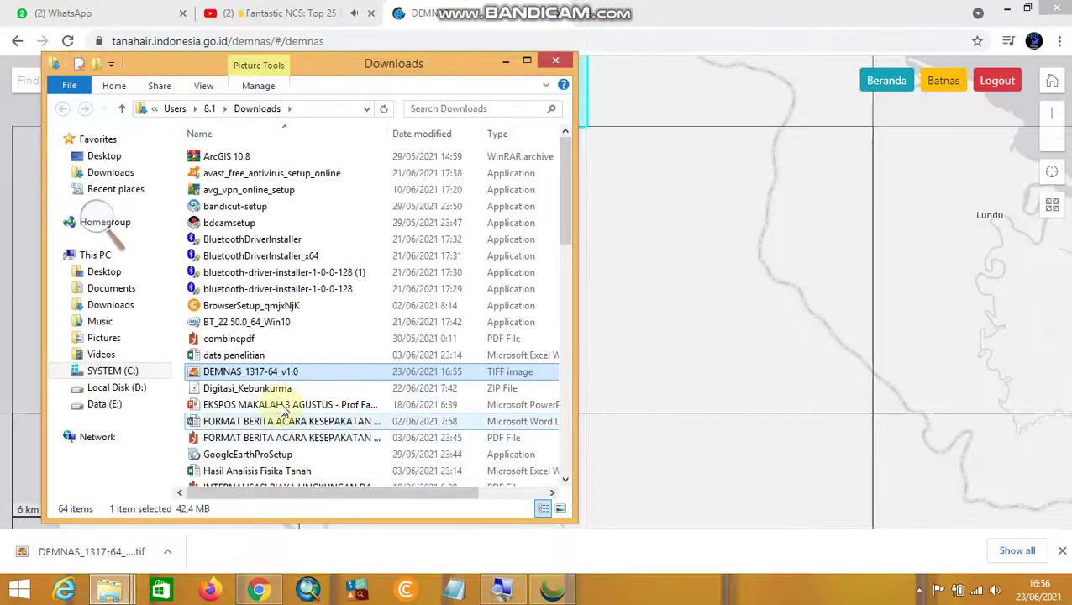
right_click(288, 379)
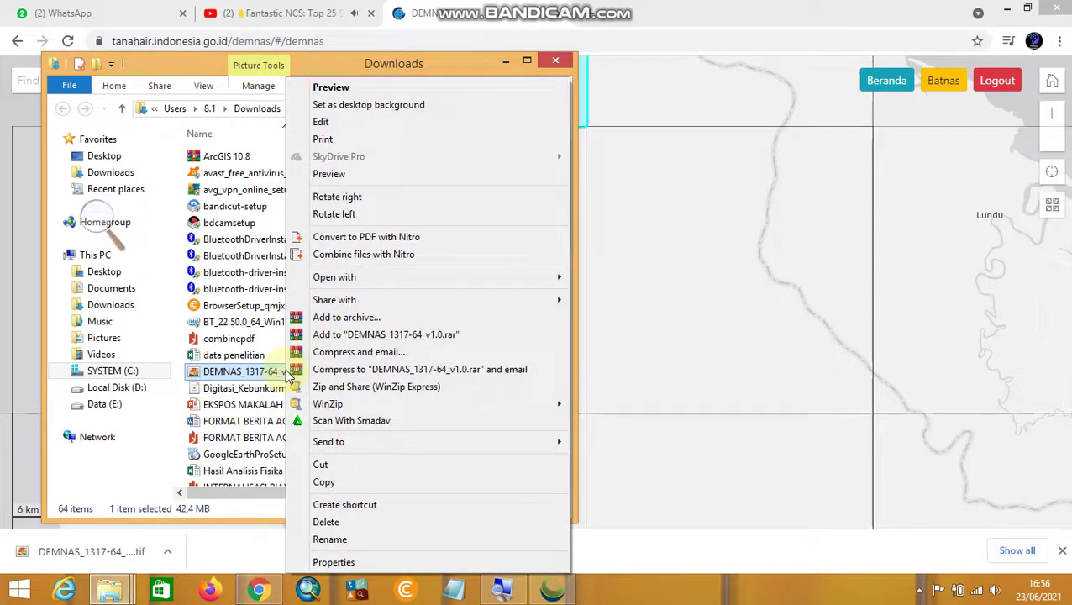
left_click(304, 482)
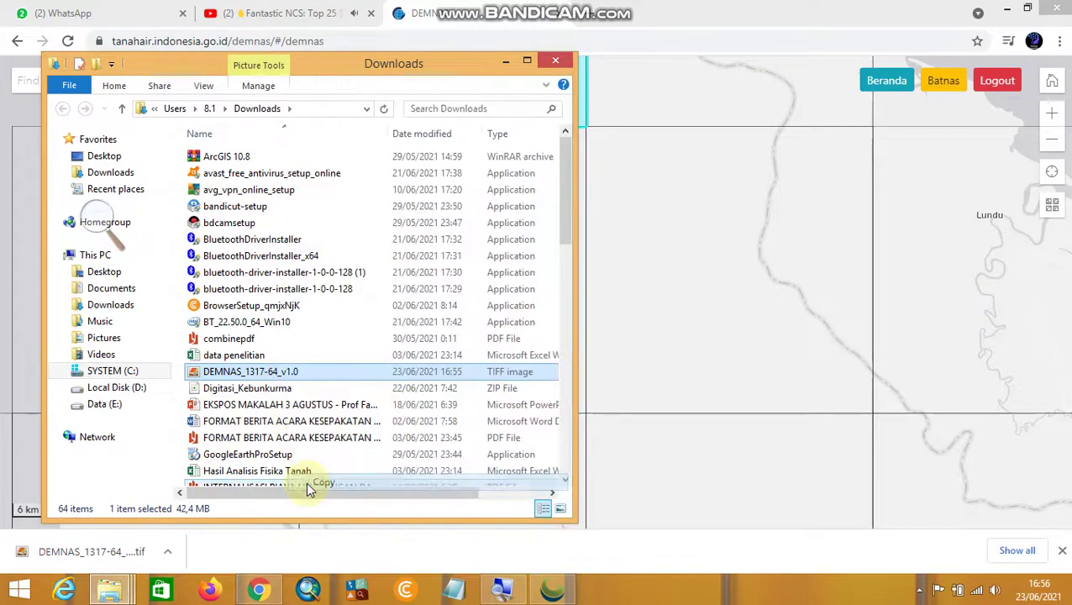
Step: Go back to the KONTEN YOUTUBE folder window and paste the copied DEMNAS file there
left_click(105, 157)
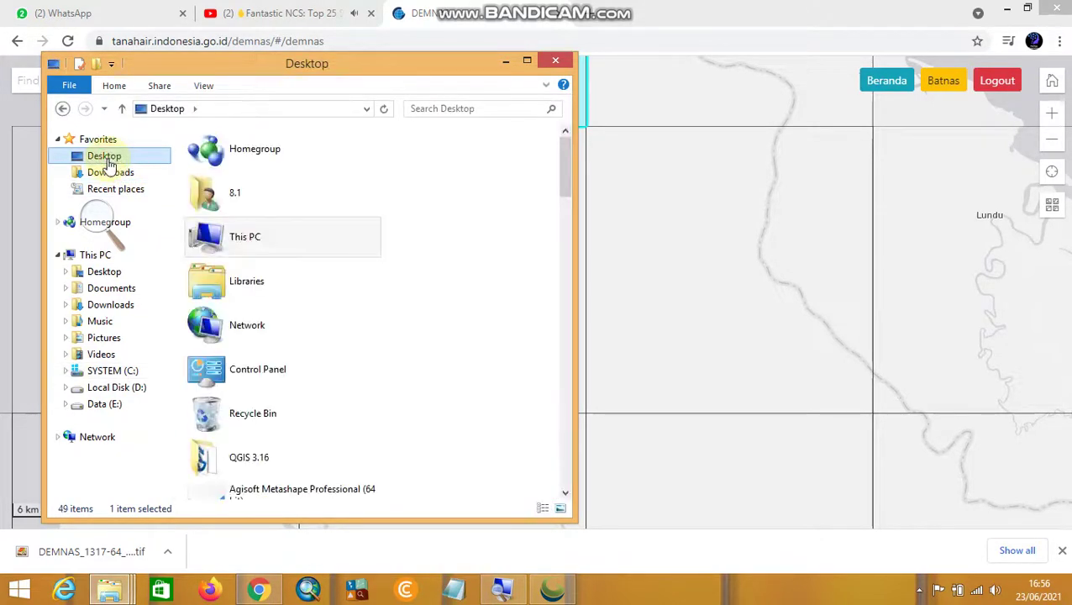
left_click_drag(562, 171, 571, 253)
left_click(106, 590)
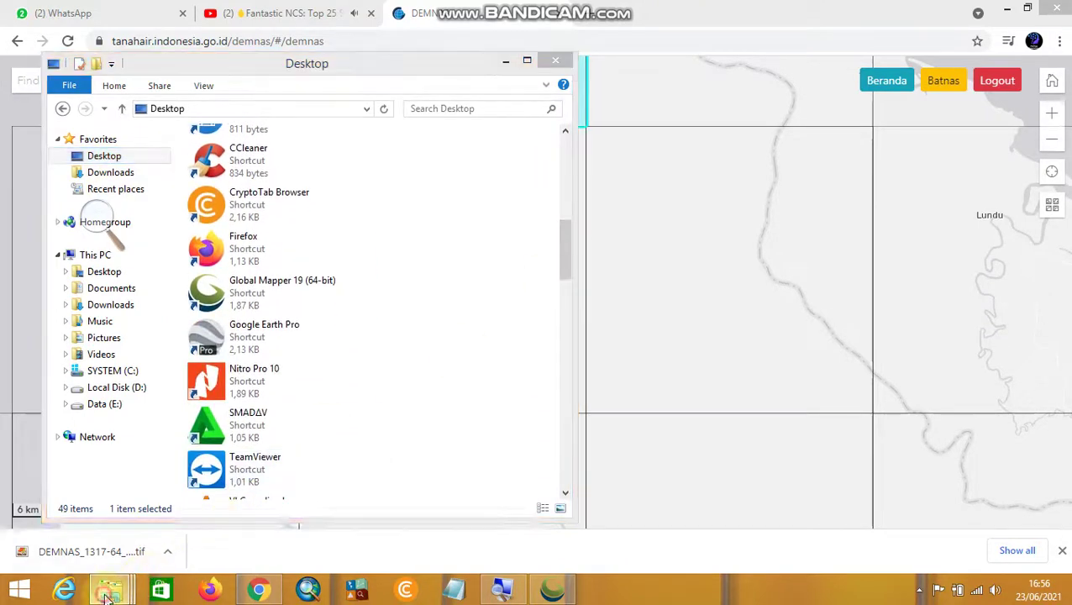
left_click(239, 527)
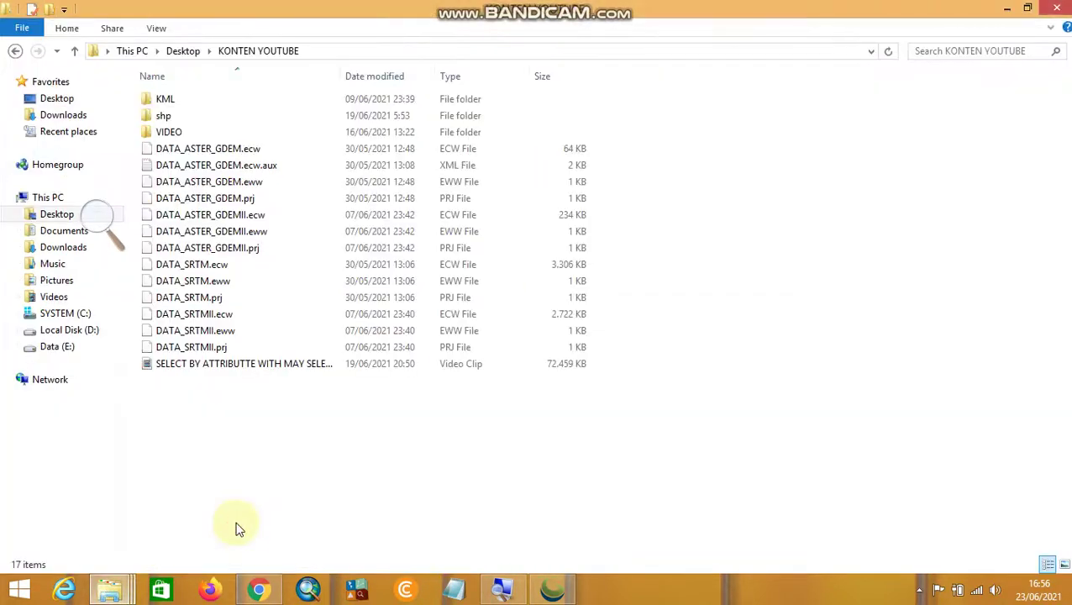
right_click(312, 485)
left_click(351, 364)
left_click(327, 190)
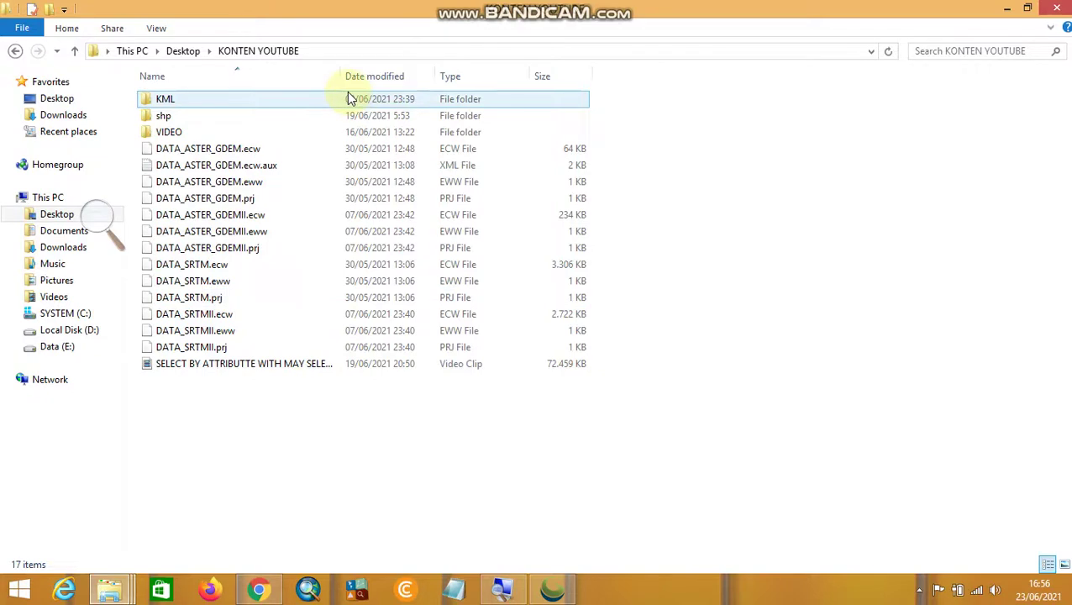
Step: Widen the Name column and look through the KML and shp subfolders of KONTEN YOUTUBE
left_click_drag(341, 76, 582, 90)
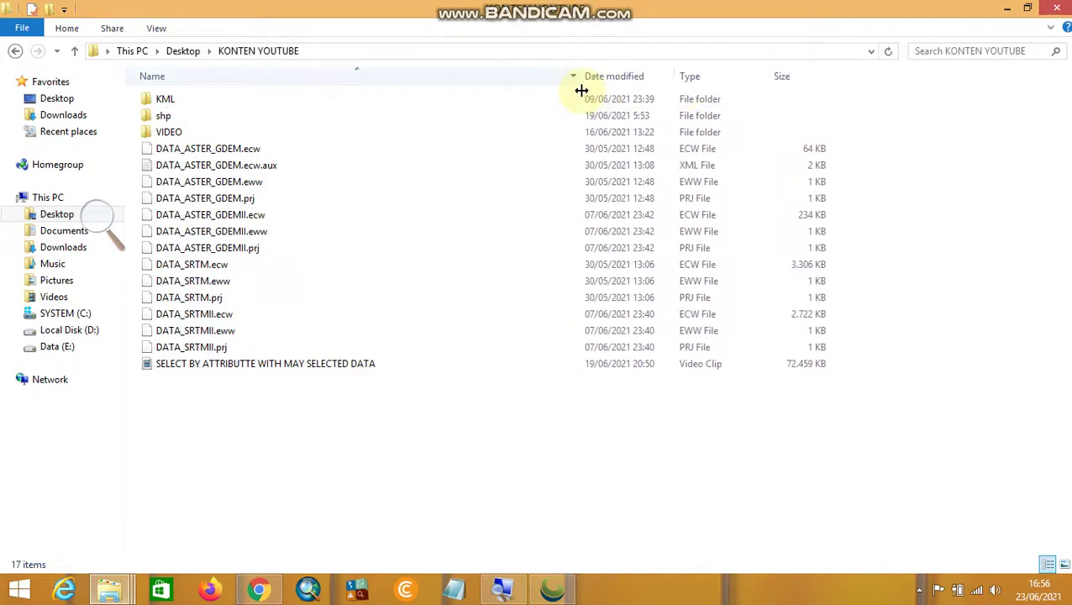
double_click(161, 101)
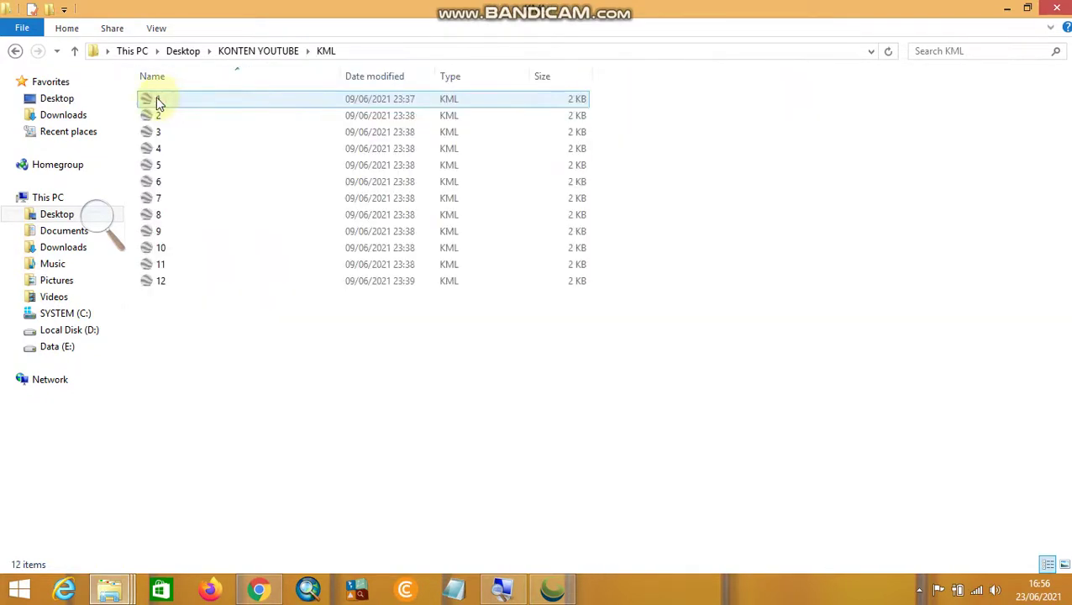
left_click(74, 51)
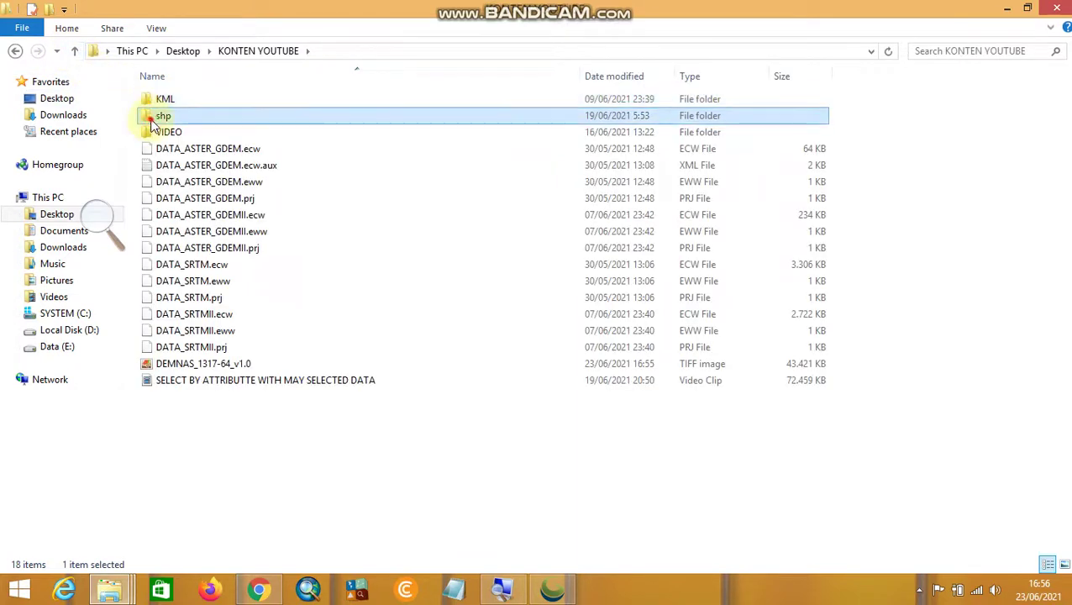
double_click(152, 120)
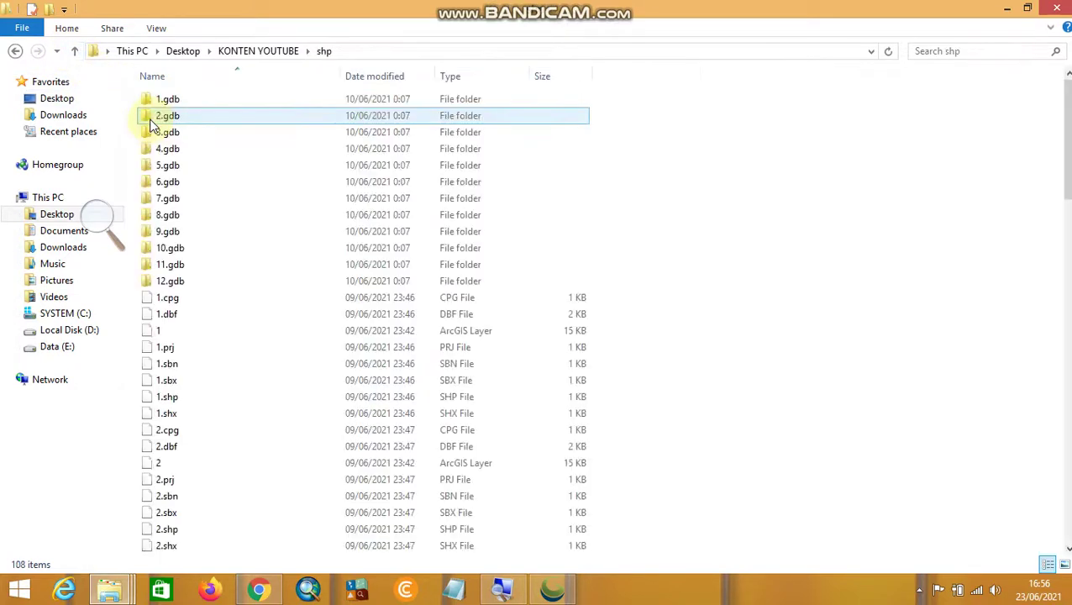
left_click(75, 51)
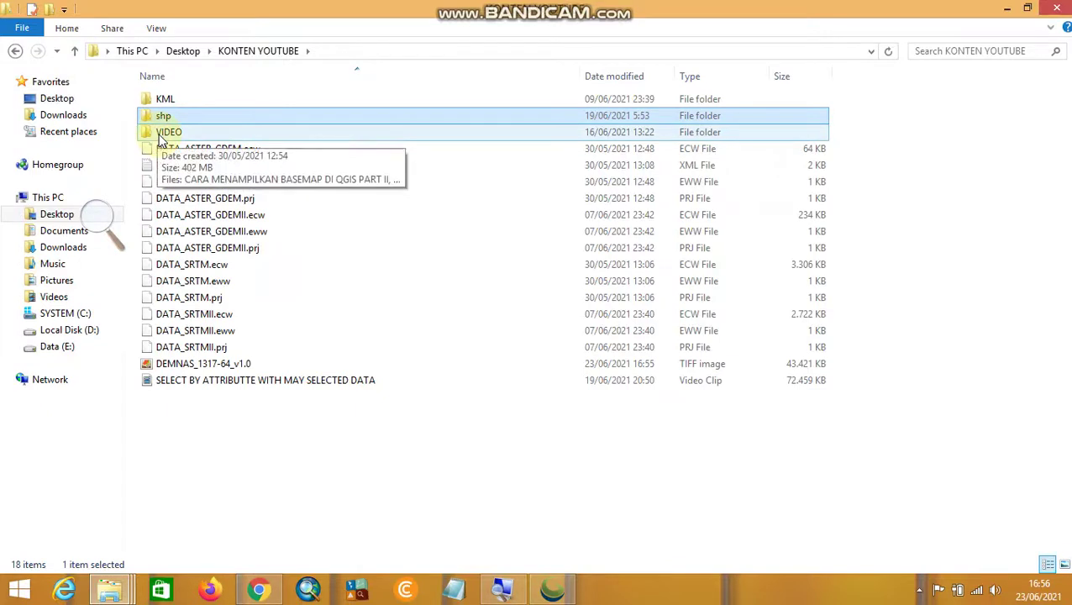
Step: Select DEMNAS_1317-64_v1.0 in the KONTEN YOUTUBE folder, examine it under magnification and return the screen to 100%
left_click(218, 430)
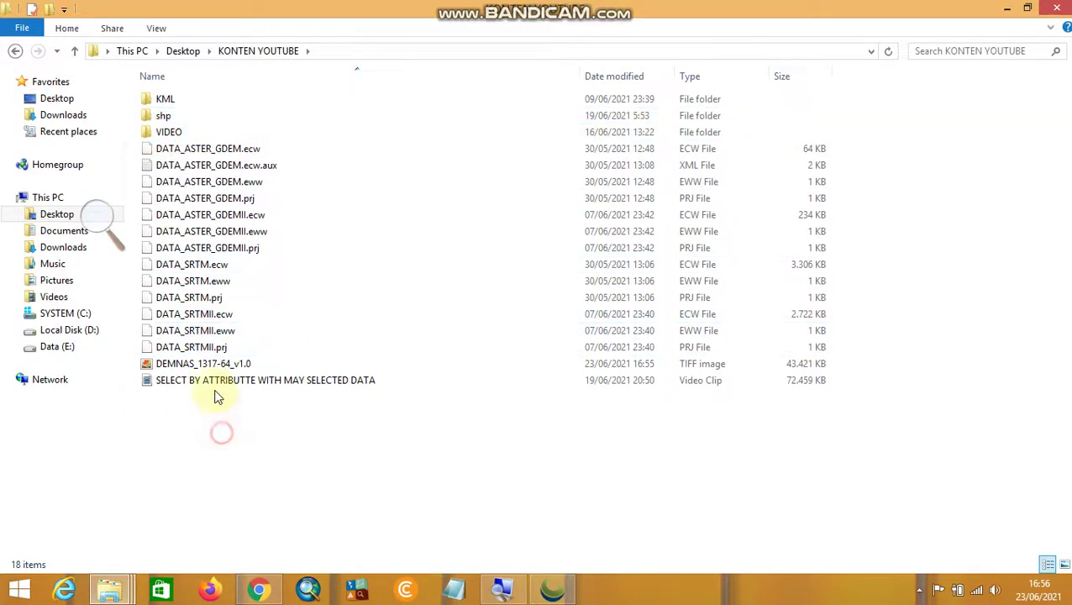
left_click(215, 367)
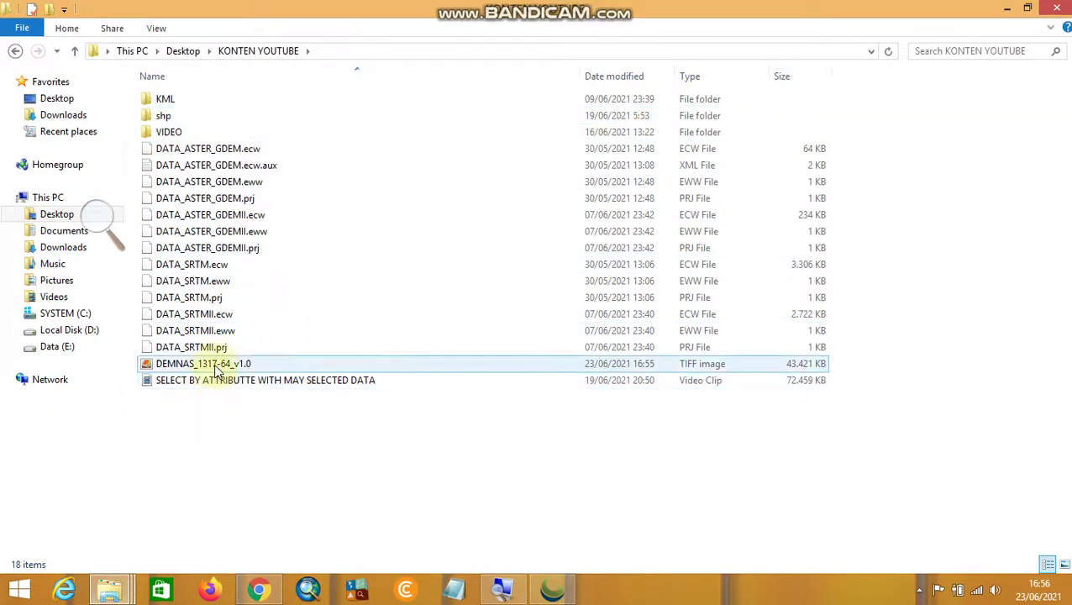
left_click(99, 216)
left_click(113, 228)
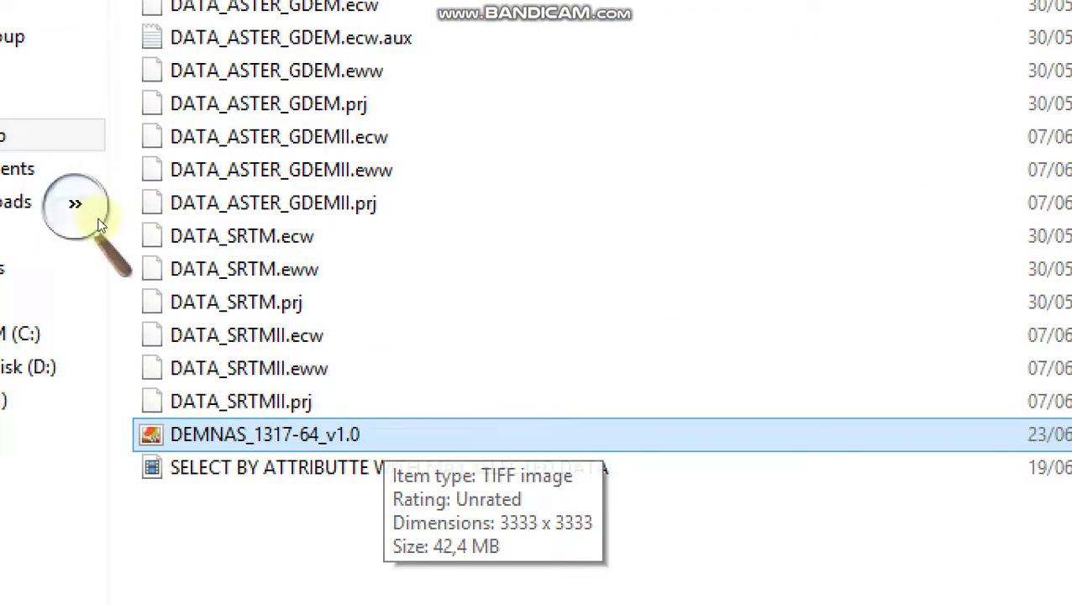
left_click(107, 259)
left_click(107, 260)
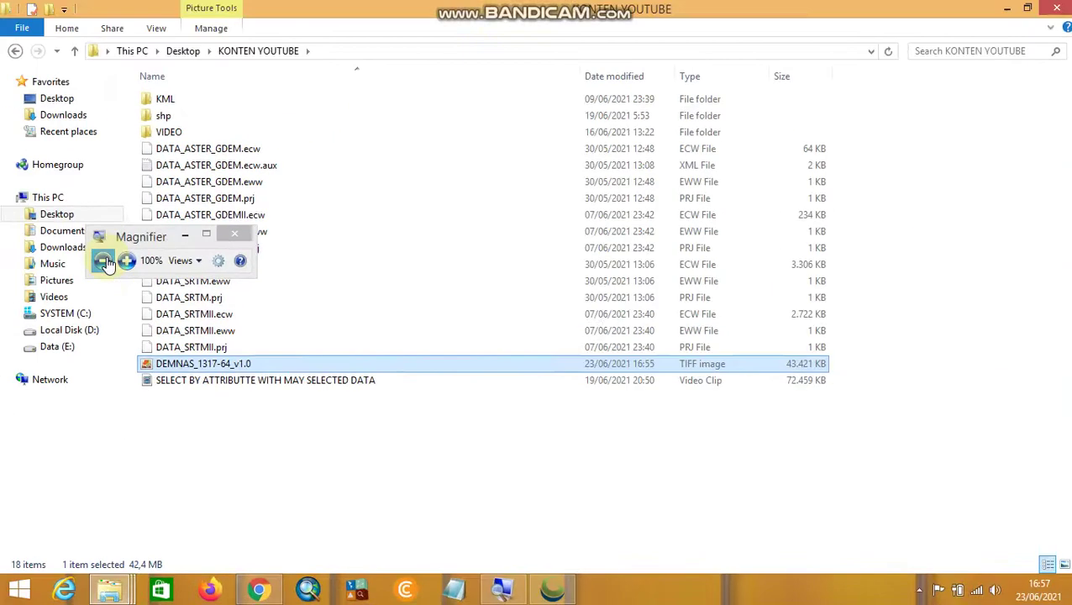
Step: Close the KONTEN YOUTUBE and Desktop folder windows and switch to Global Mapper, with screen magnification at 100%
left_click(1059, 6)
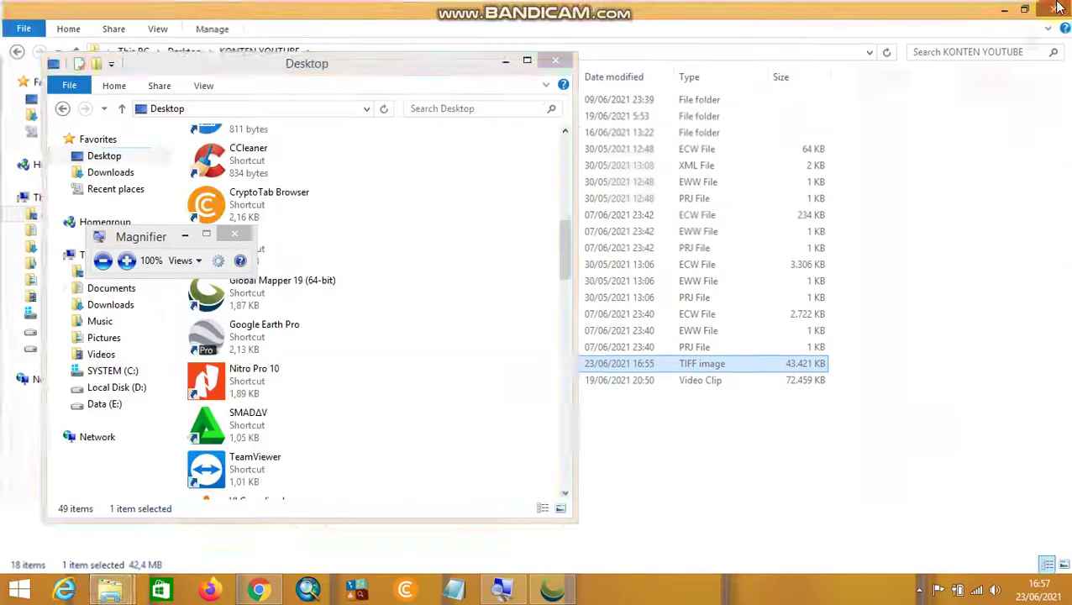
left_click(554, 64)
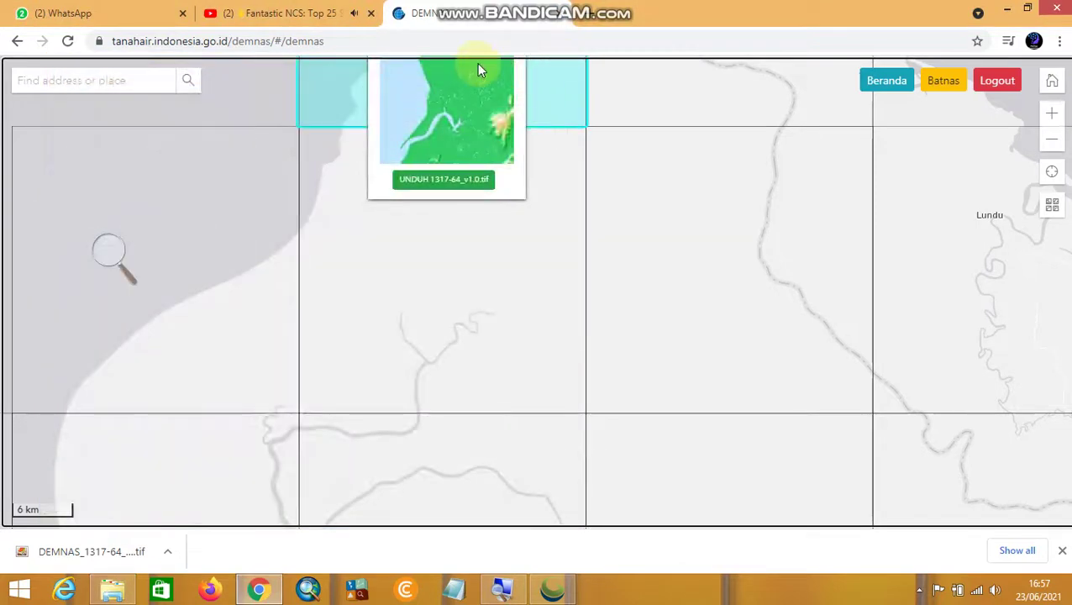
mouse_move(554, 594)
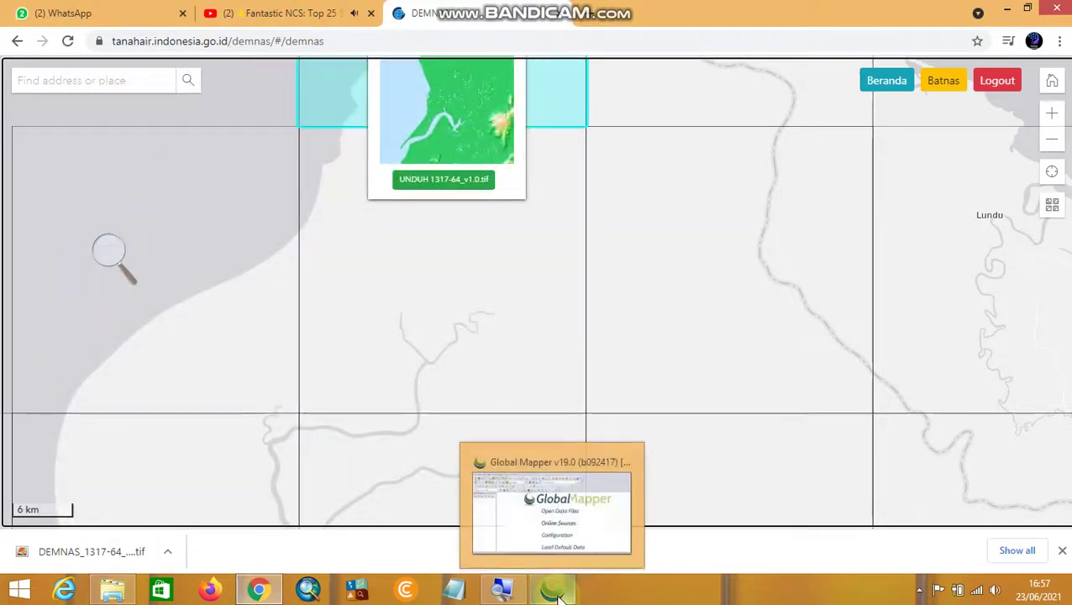
left_click(111, 254)
left_click(137, 265)
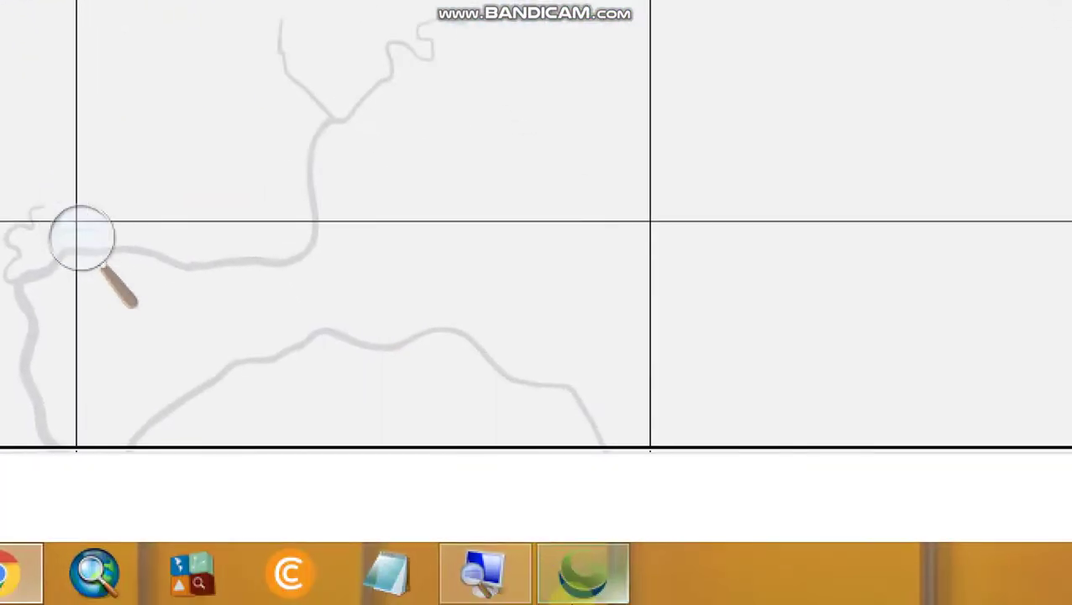
left_click(548, 591)
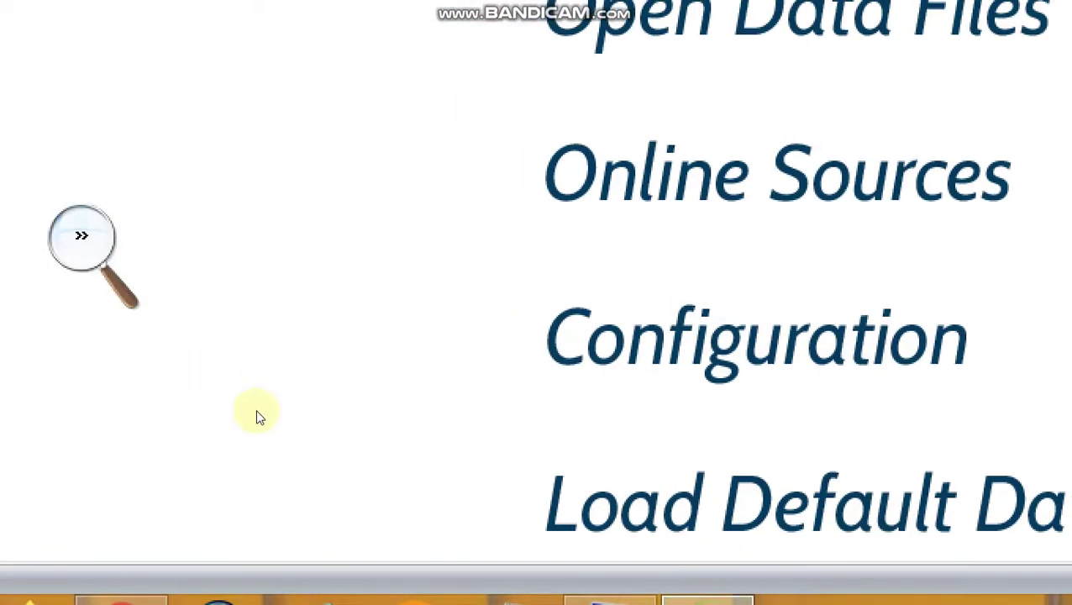
key("super+minus")
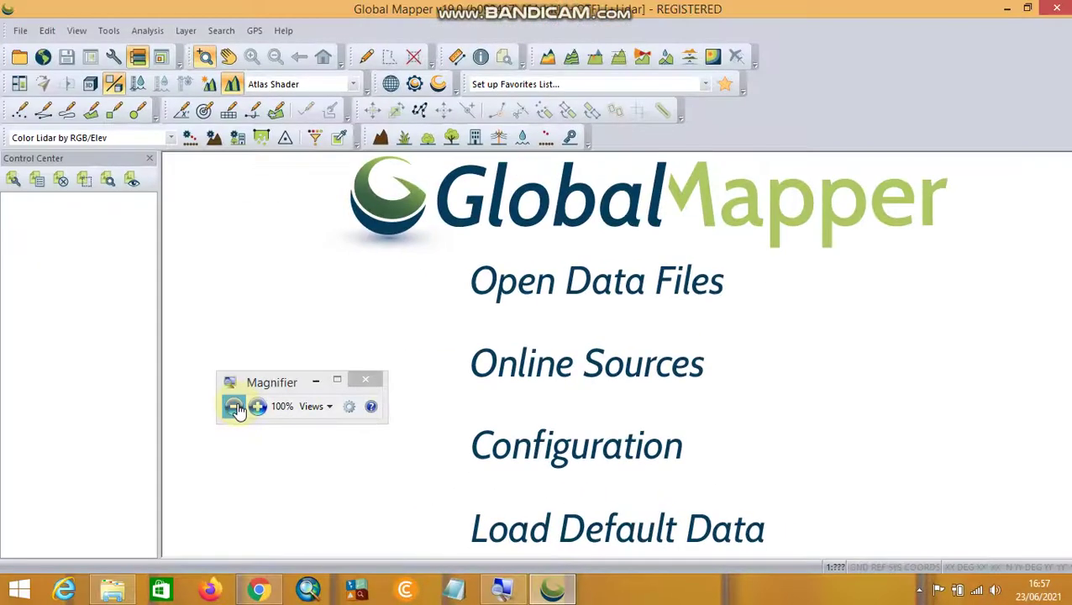
Step: Open the data file DEMNAS_1317-64_v1.0 from the KONTEN YOUTUBE folder on the Desktop
left_click(614, 288)
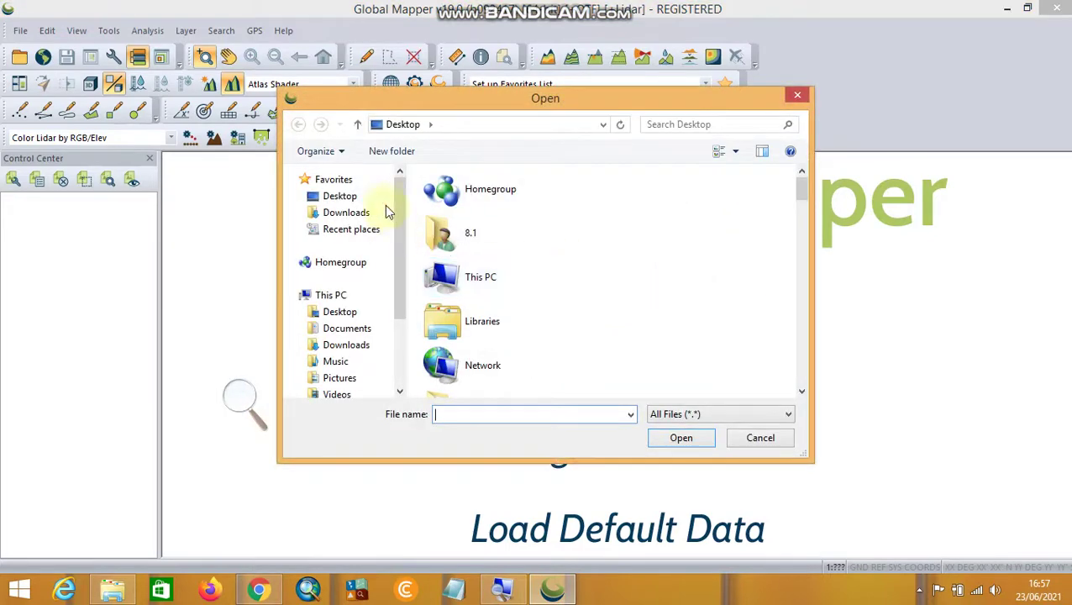
left_click(340, 198)
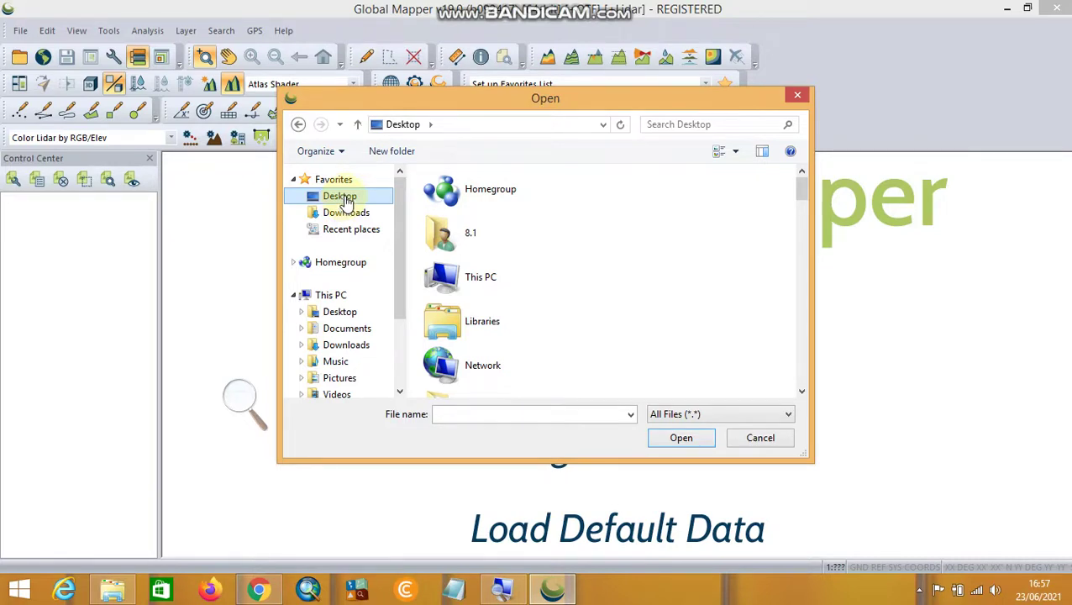
left_click_drag(800, 197, 805, 274)
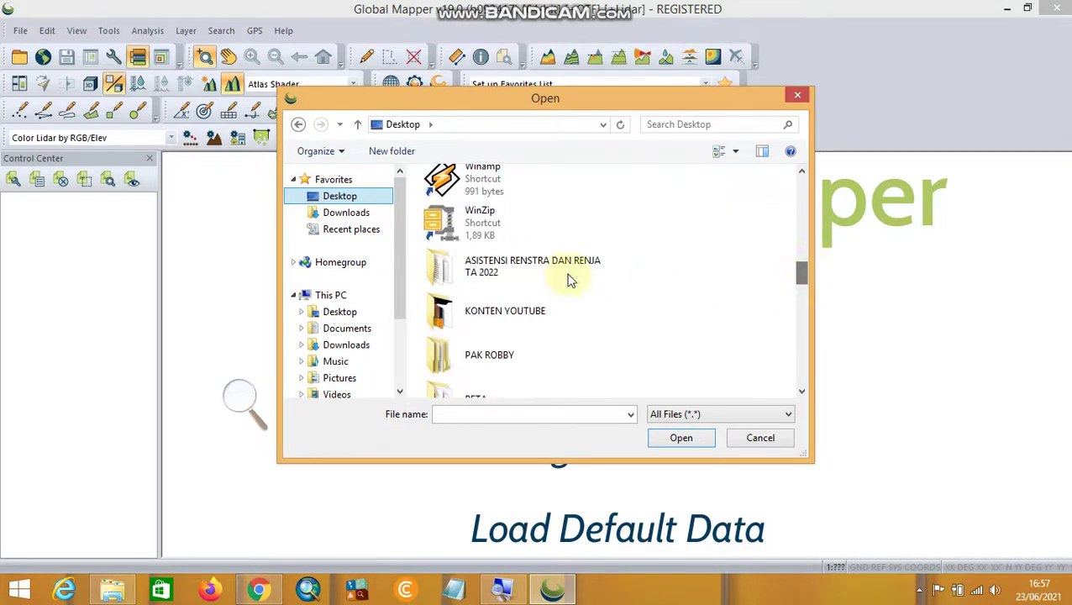
double_click(542, 312)
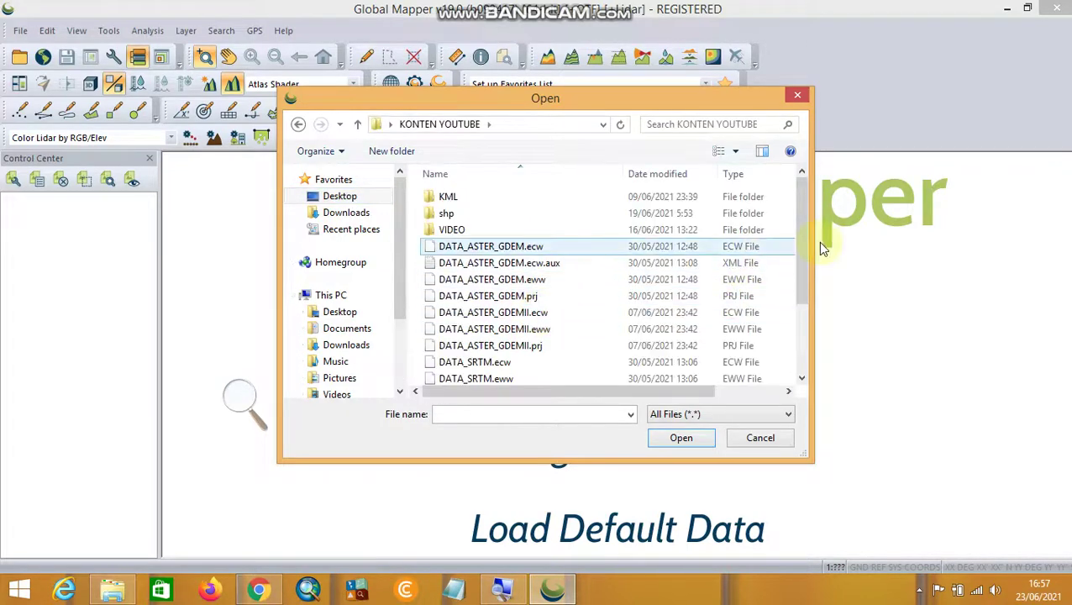
left_click_drag(799, 250, 797, 342)
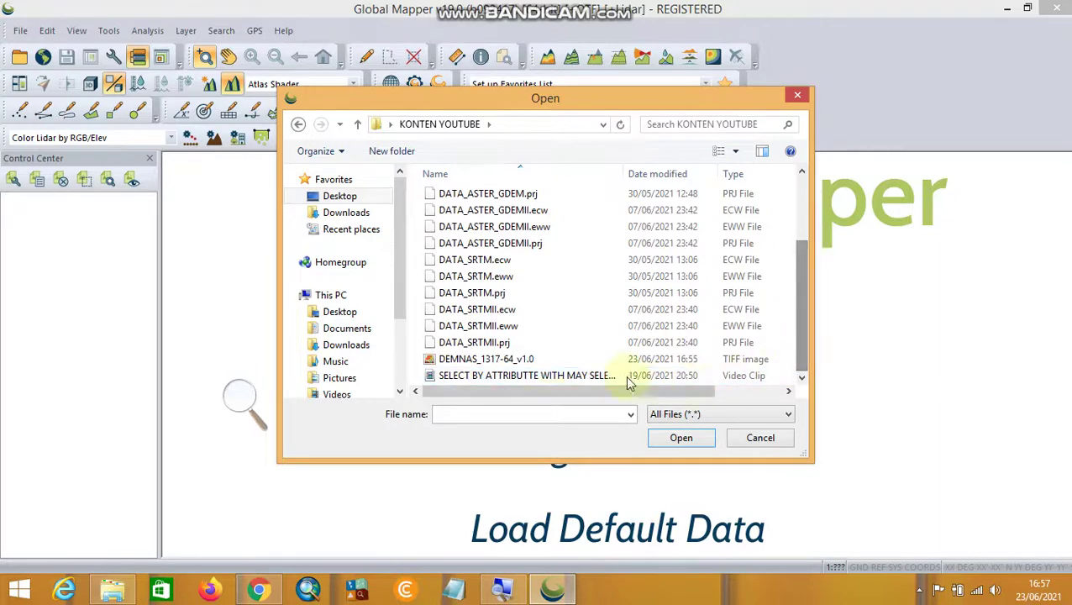
left_click(526, 361)
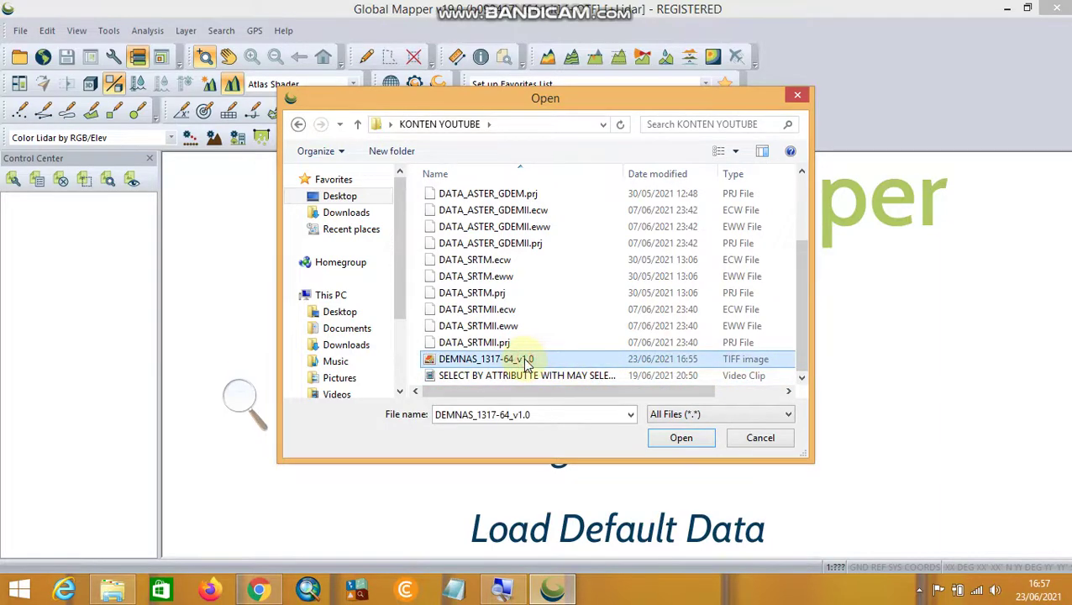
left_click(679, 438)
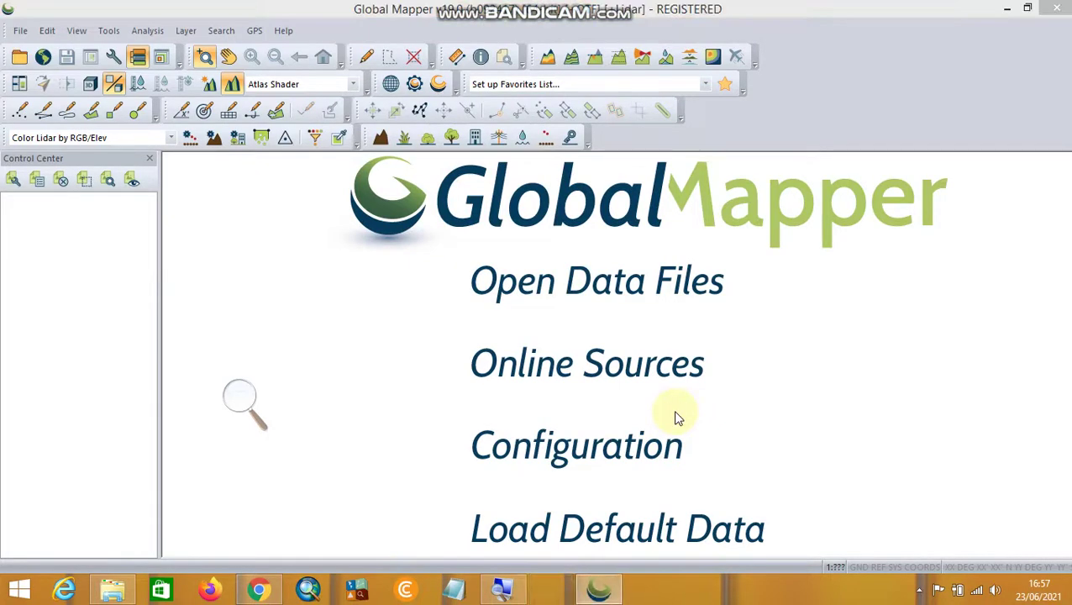
Step: Suppress the unknown projection notice and accept Geographic (Latitude/Longitude), WGS84 and arc degrees for the DEMNAS file
left_click(479, 367)
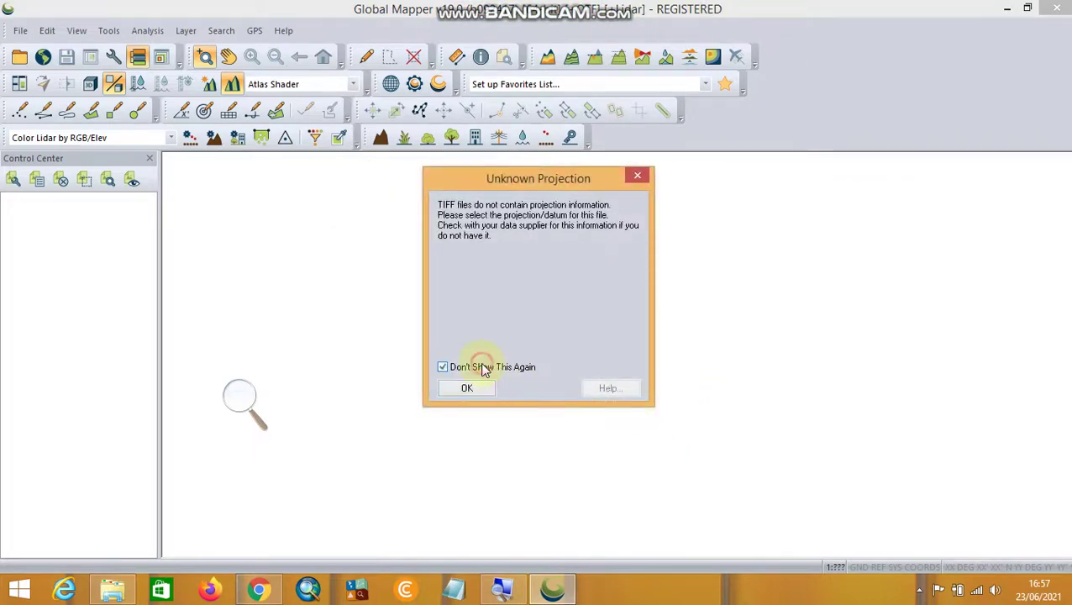
left_click(483, 385)
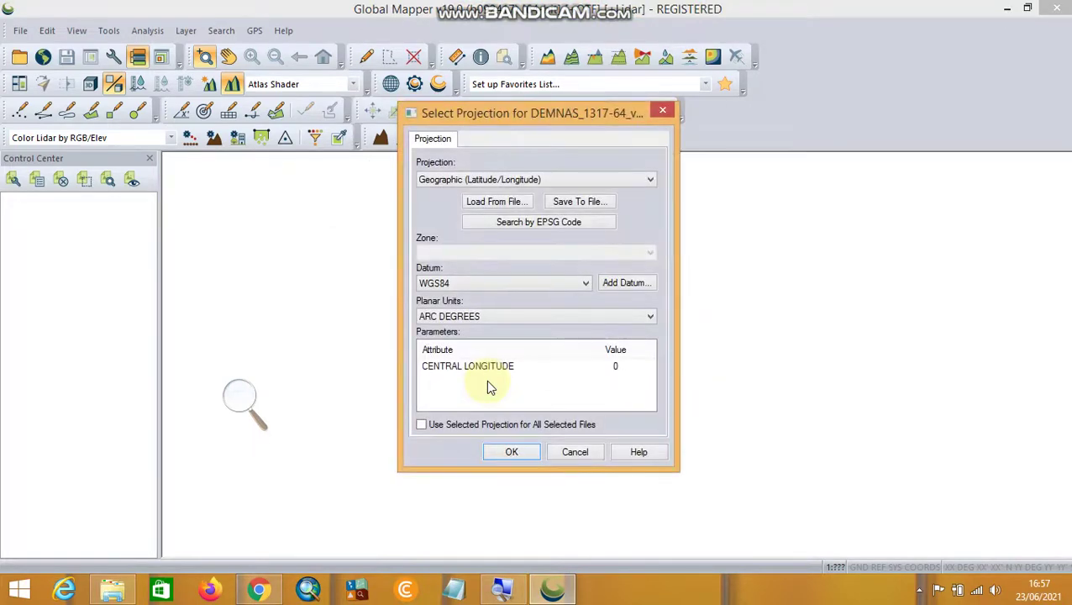
left_click(507, 454)
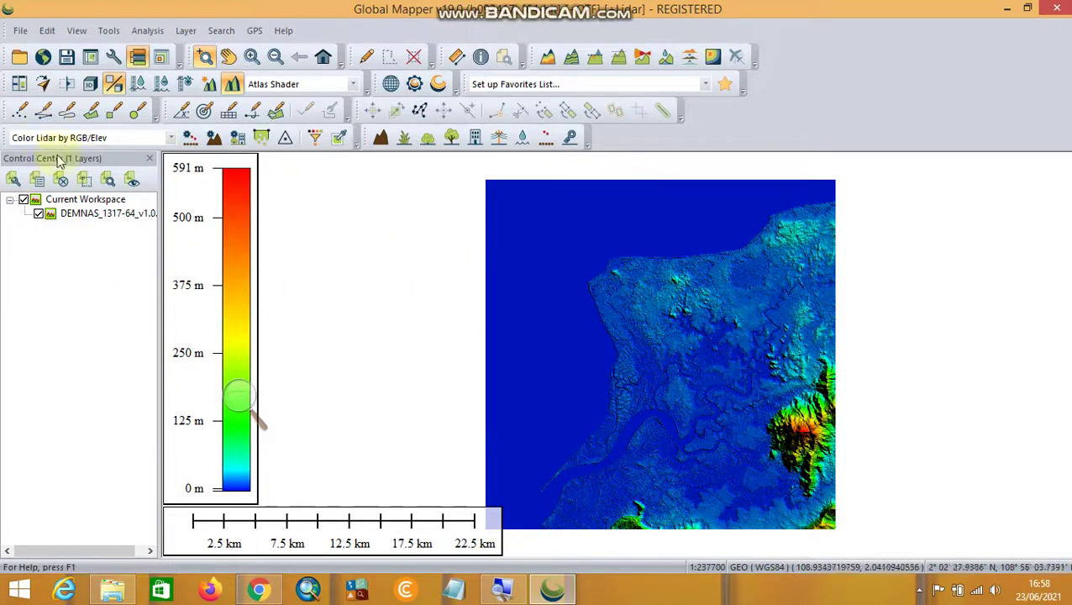
Step: Magnify the screen and draw an area feature of about 2.14 sq km over the dark slopes north of the mountain peak
left_click(238, 397)
key("super+plus")
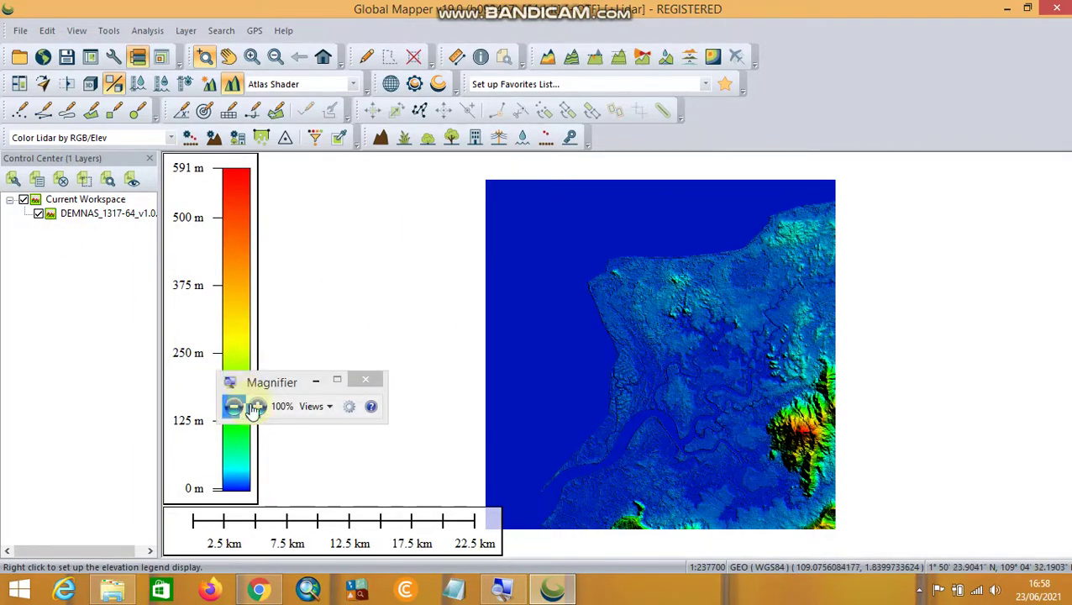
left_click(256, 407)
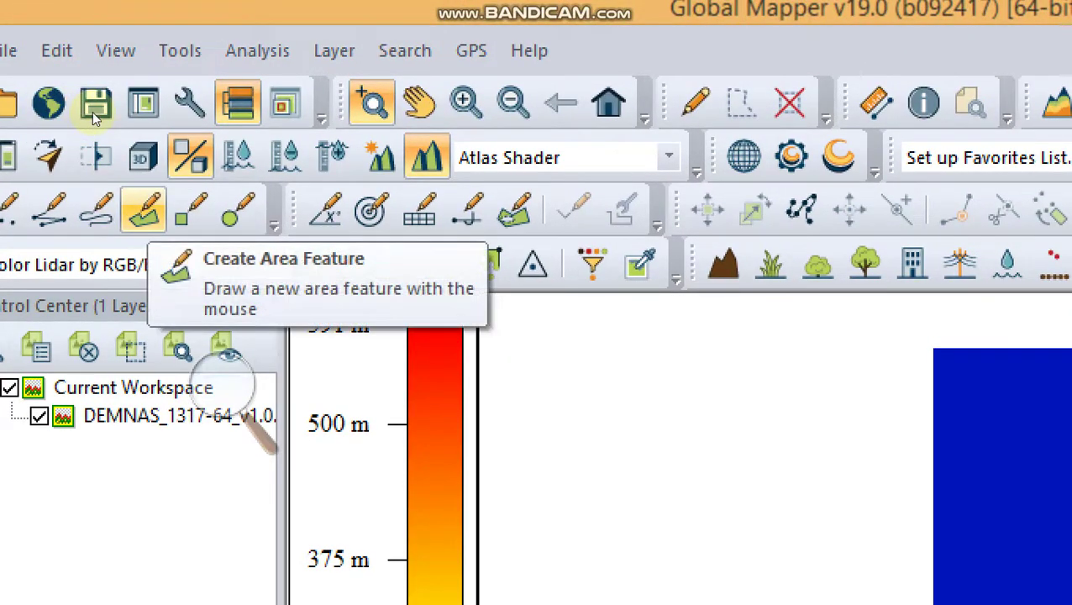
left_click(143, 210)
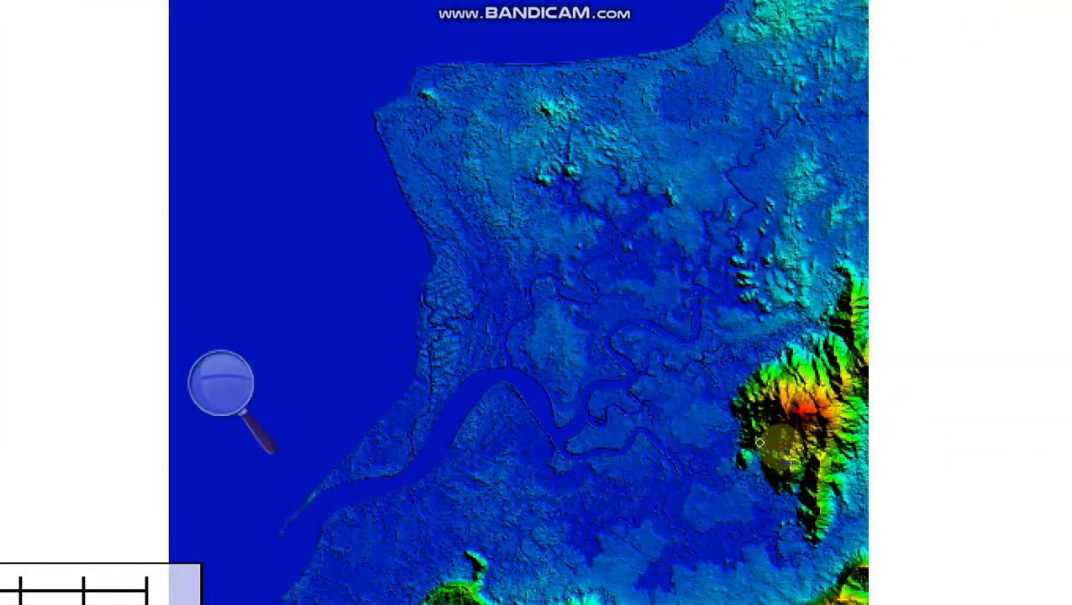
left_click(822, 376)
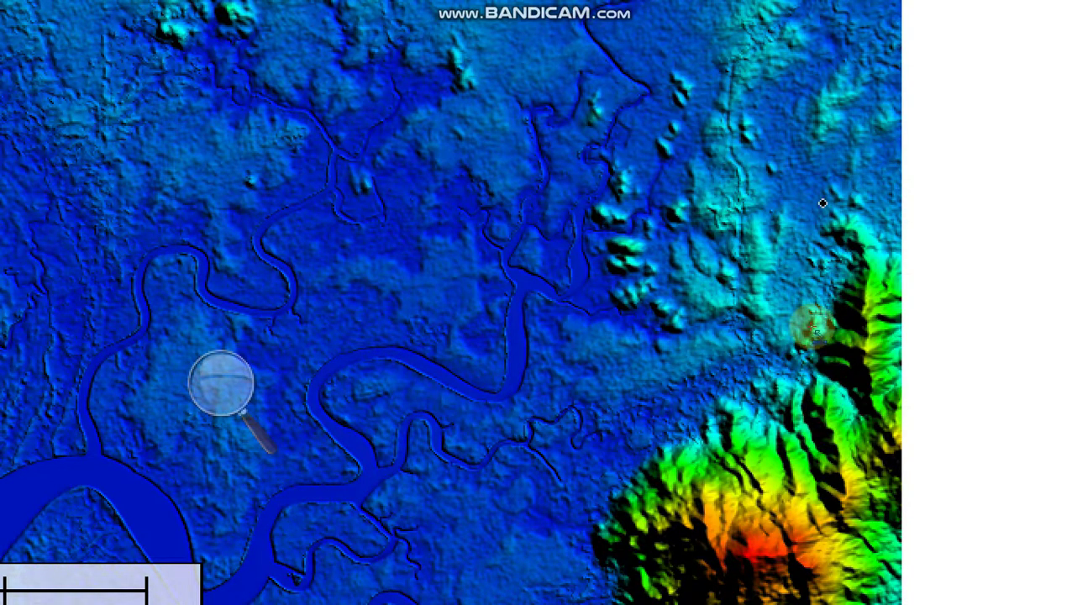
mouse_move(813, 339)
left_mouse_down()
mouse_move(830, 353)
mouse_move(821, 393)
mouse_move(798, 405)
mouse_move(853, 453)
mouse_move(839, 357)
mouse_move(814, 332)
left_mouse_up()
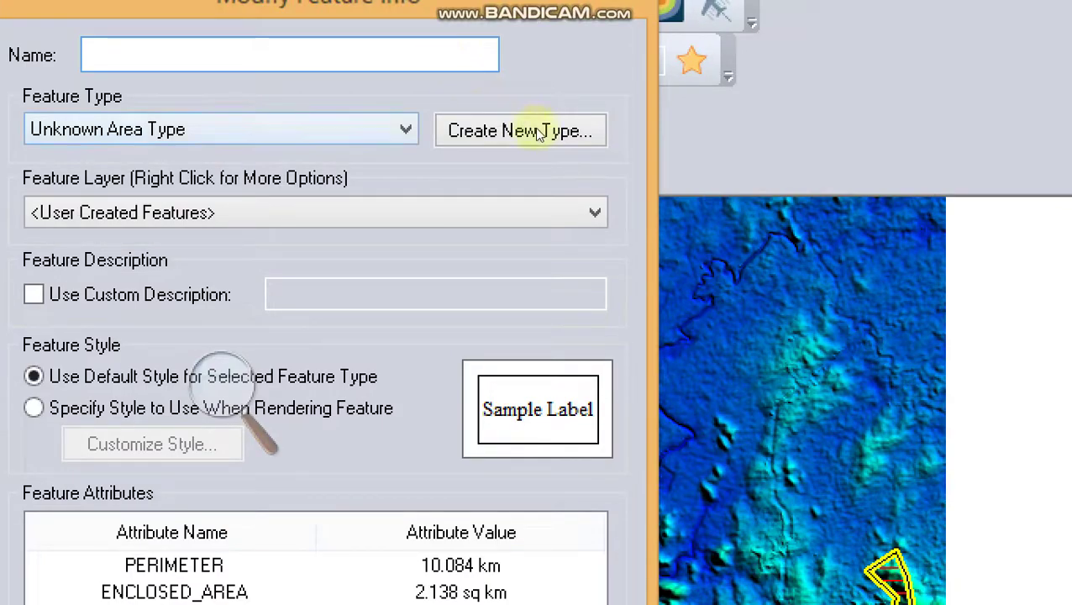
Step: Look through the available feature types for the new area without changing the selected type
key("Tab")
key("alt+Down")
key("Down")
key("Down")
key("Down")
key("Down")
key("Down")
key("Down")
key("Down")
key("Down")
key("Down")
key("Down")
key("Down")
key("Down")
key("Down")
key("Down")
key("Down")
key("Down")
key("Down")
key("Down")
key("Down")
key("Down")
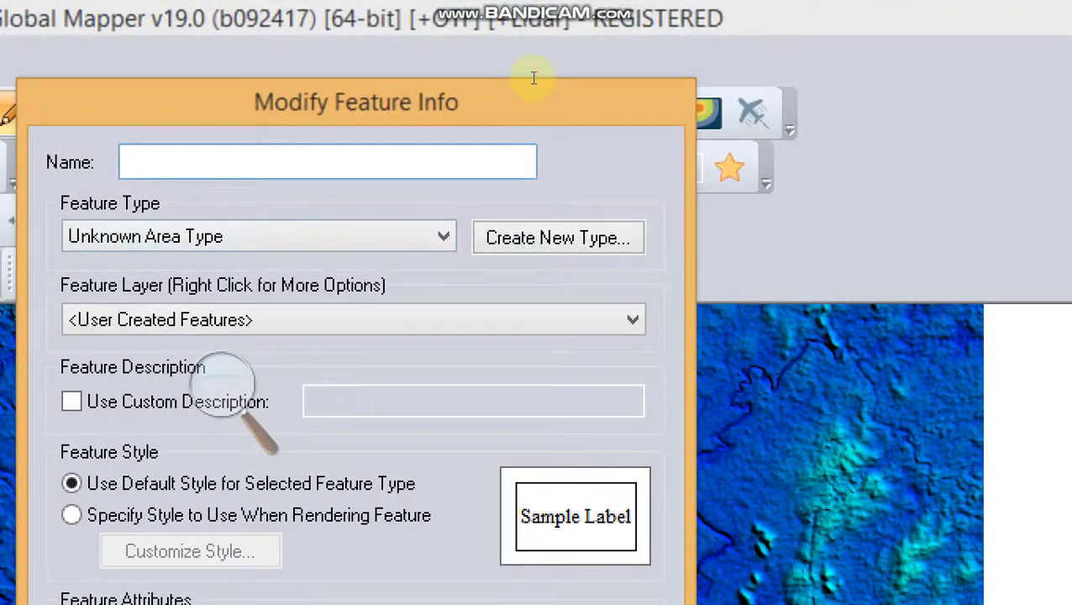
Step: Name the area feature shp_data and keep User Created Features as its layer
type("shp_")
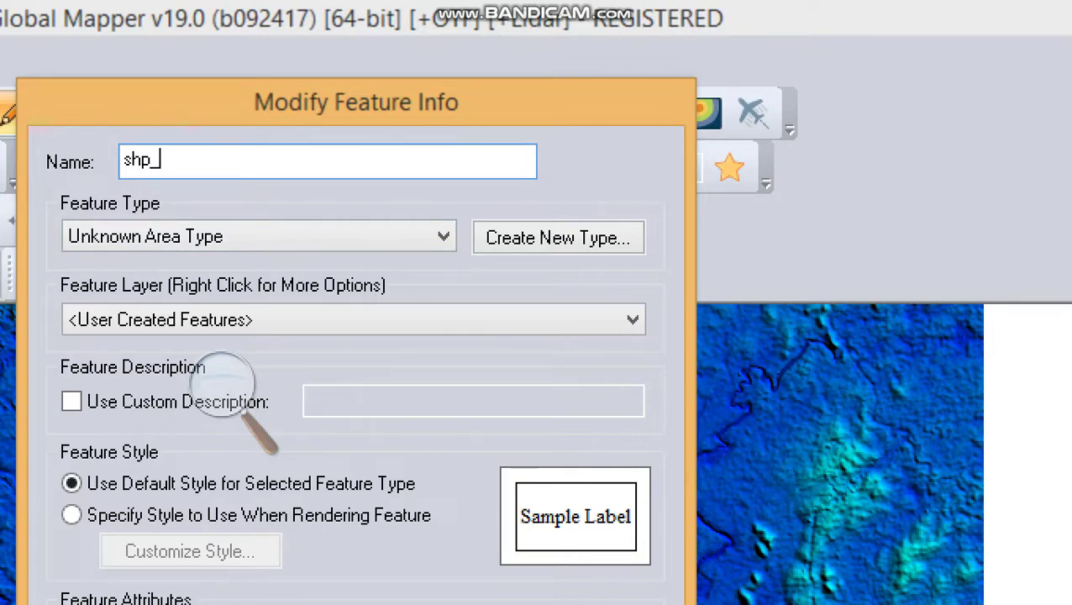
type("data")
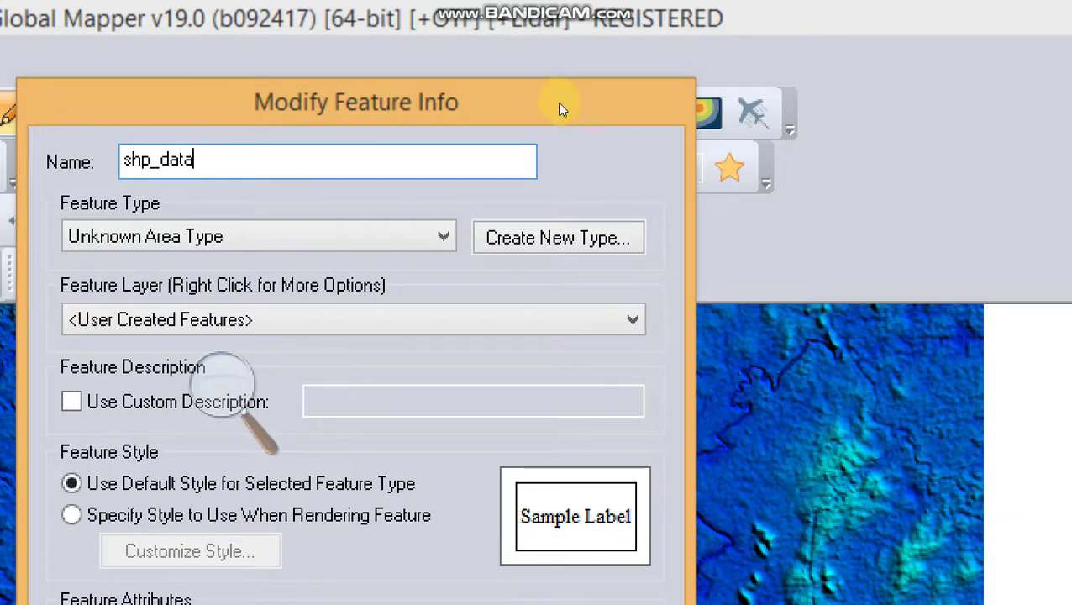
key("Tab")
key("Tab")
key("Tab")
key("alt+Down")
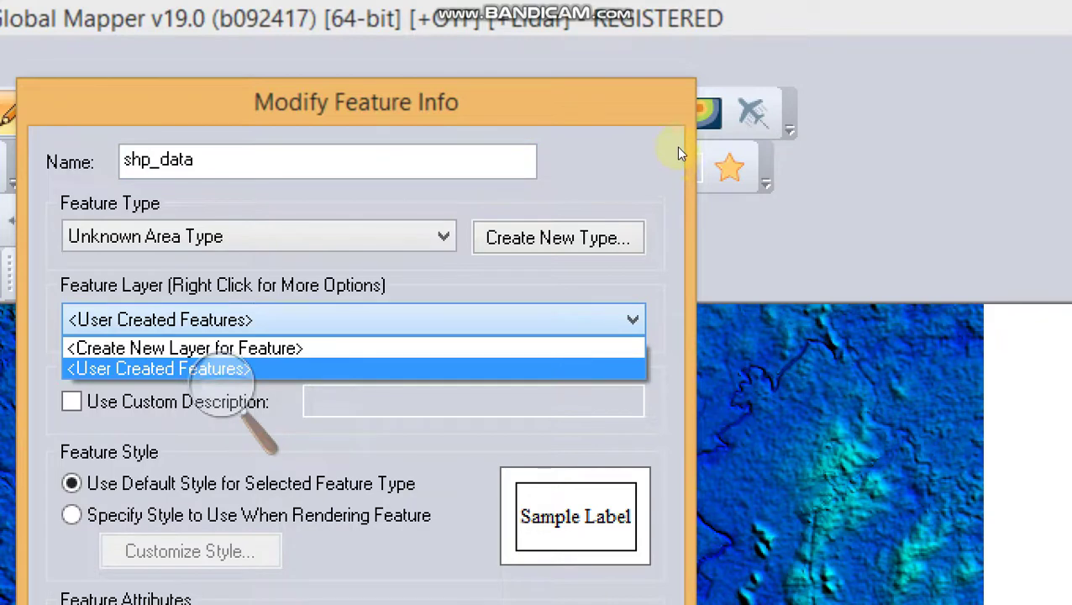
key("Escape")
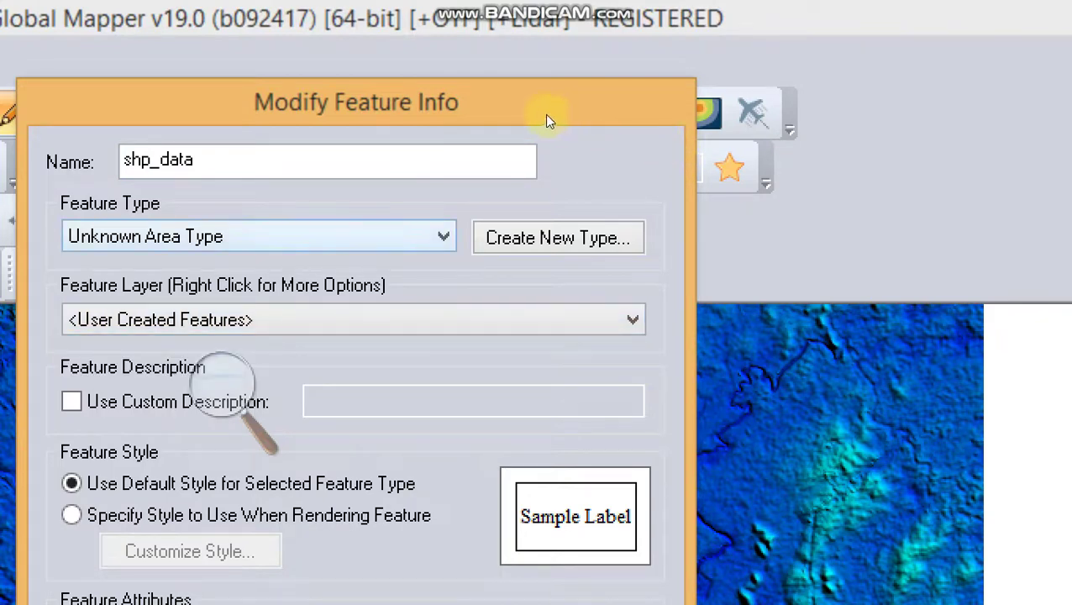
Step: Go through the feature type list, keep Unknown Area Type and create the shp_data area
key("alt+Down")
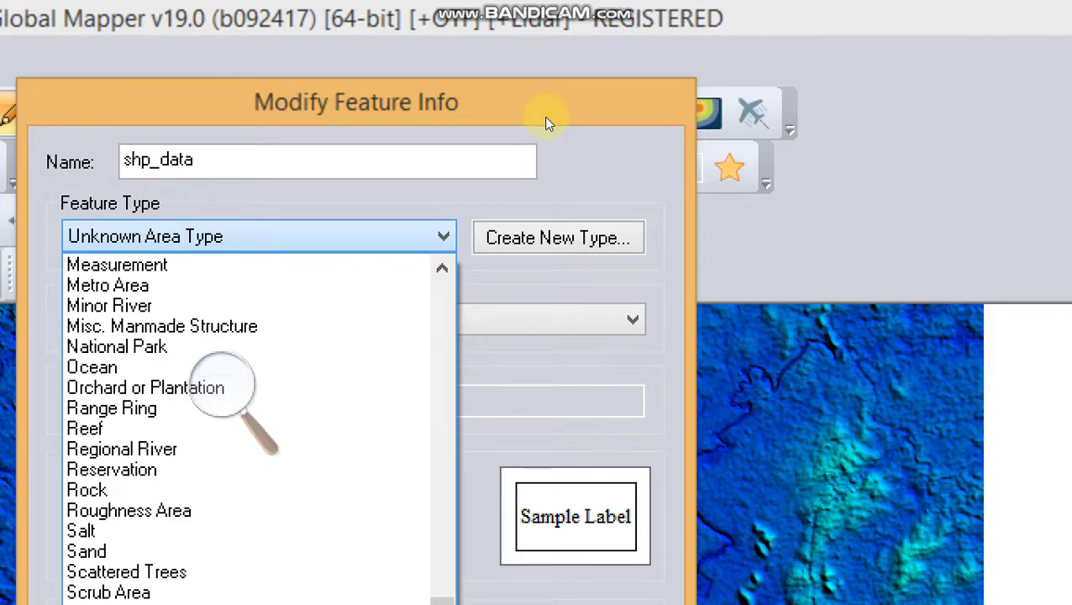
key("Up")
key("Up")
key("Up")
key("Down")
key("Down")
key("Down")
key("Down")
key("Down")
key("Down")
key("Down")
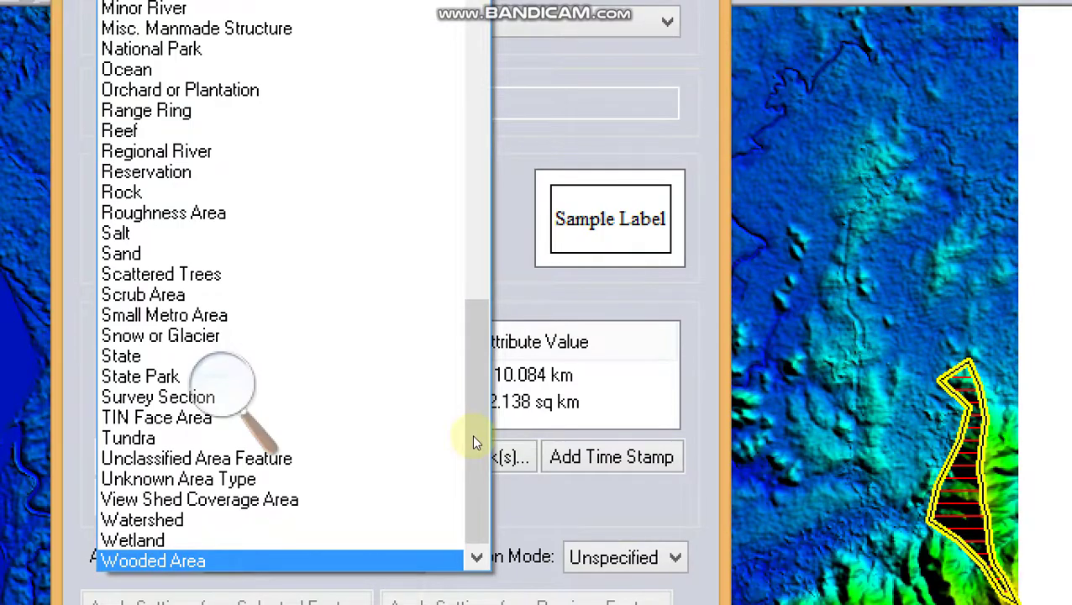
key("Up")
key("Up")
key("Up")
key("Up")
key("Return")
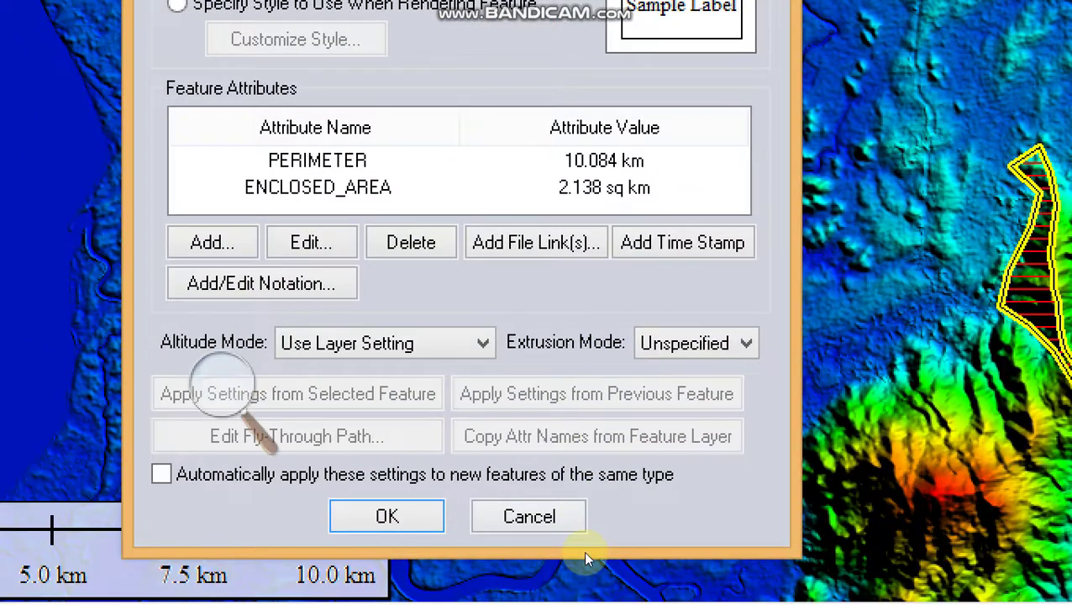
left_click(504, 522)
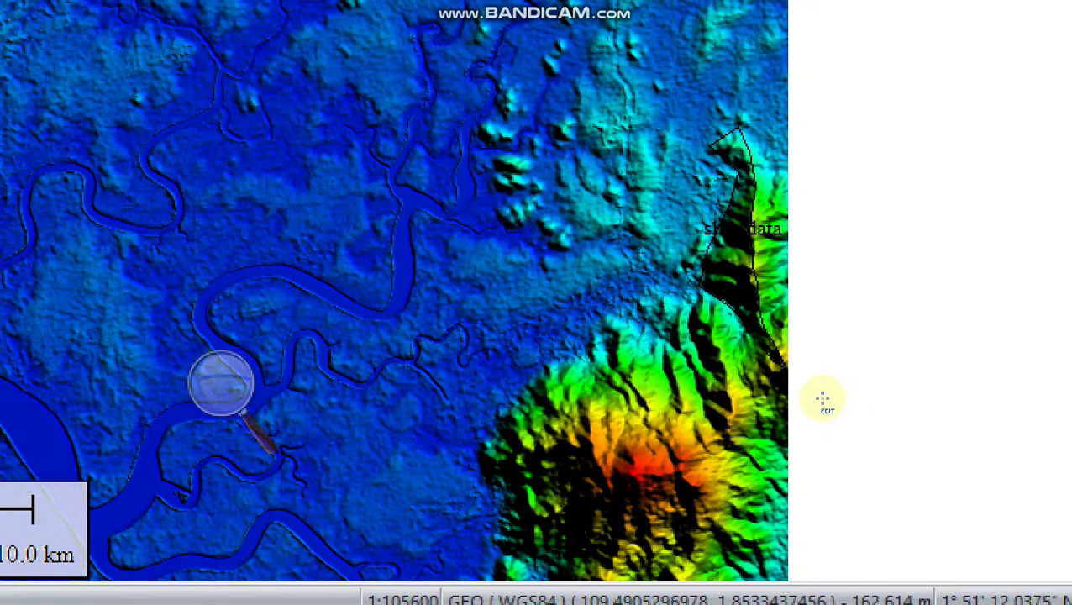
Step: Select the shp_data area and set up Calculate Cut-and-Fill Volume in cubic meters with the vertex base heights above ground
left_click(825, 404)
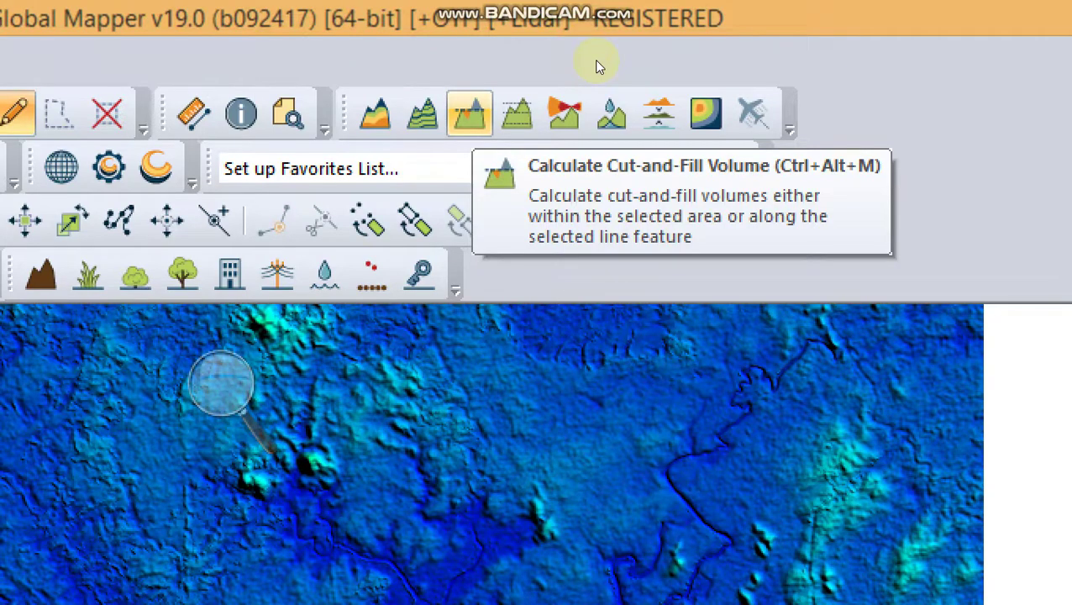
left_click(594, 60)
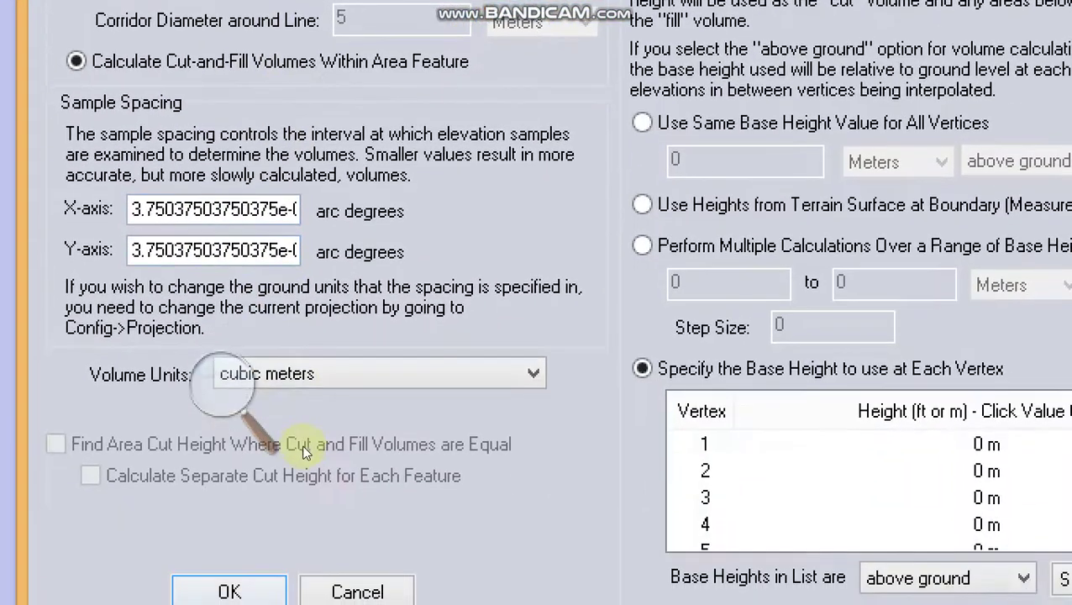
left_click(453, 496)
key("Down")
key("Up")
key("Return")
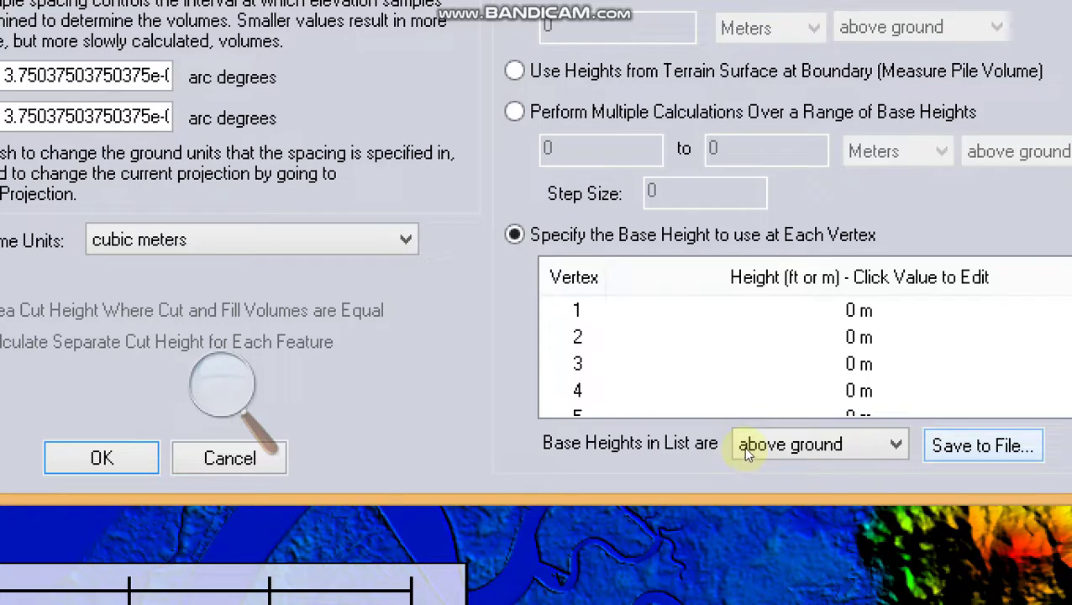
Step: Save the vertex base height list as a CSV file named data_ in the KONTEN YOUTUBE folder on the Desktop
key("space")
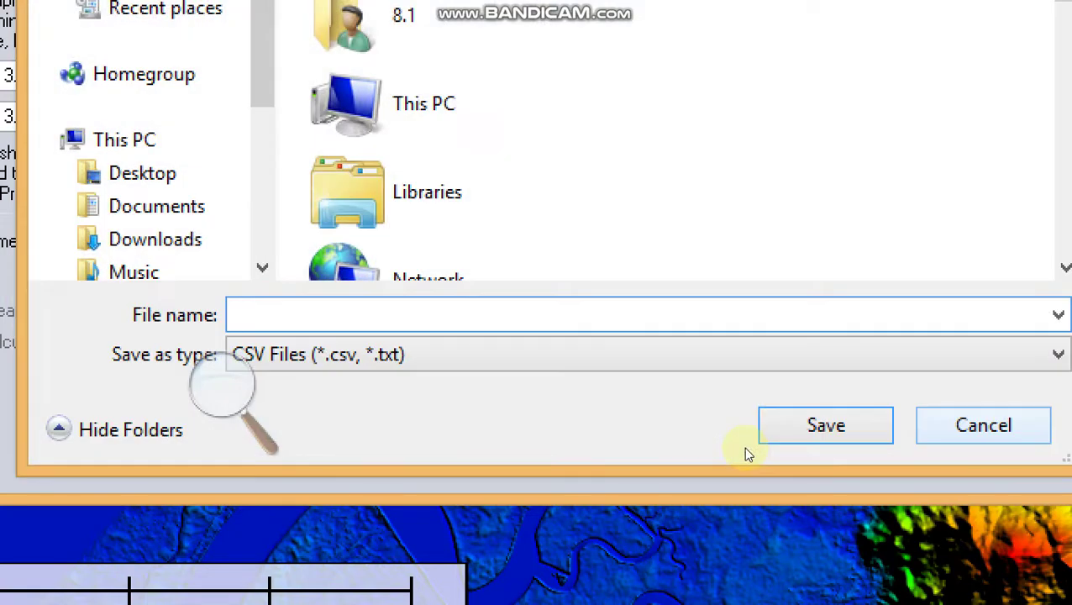
type("data_")
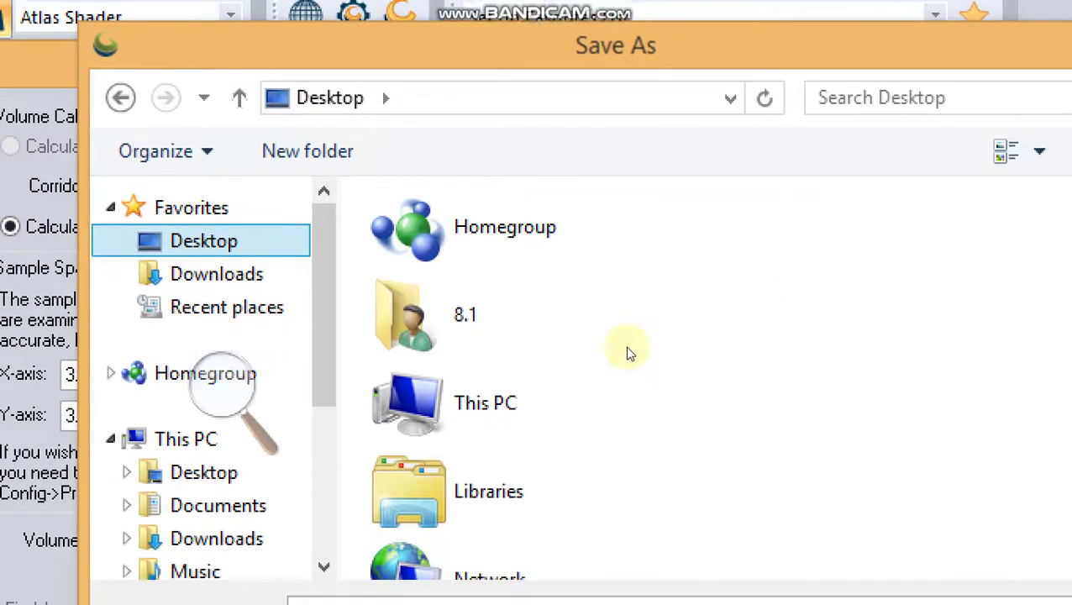
scroll(621, 351, "down", 3)
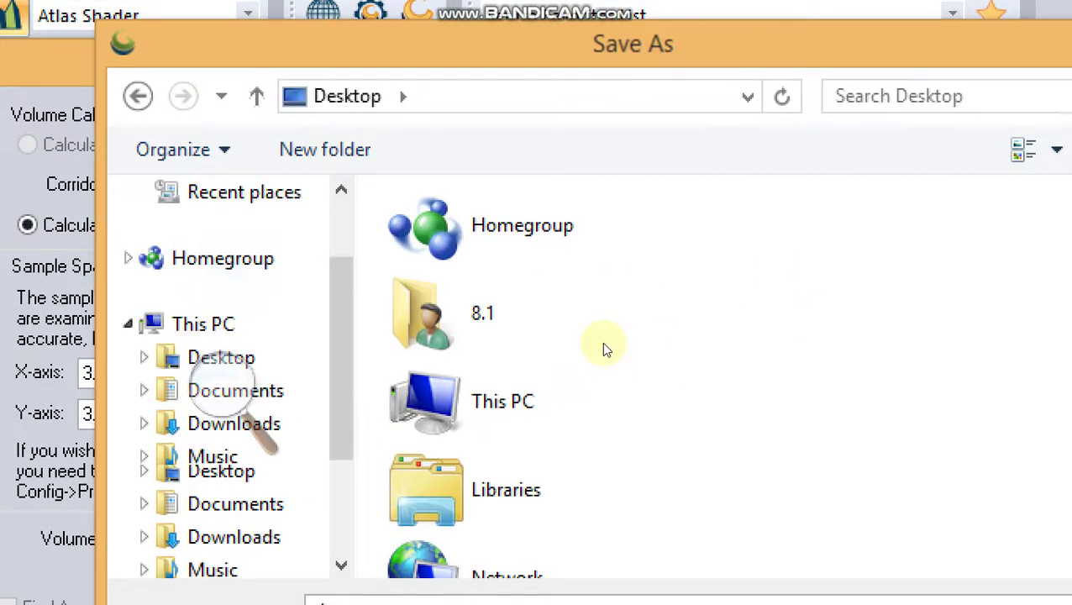
scroll(728, 303, "down", 5)
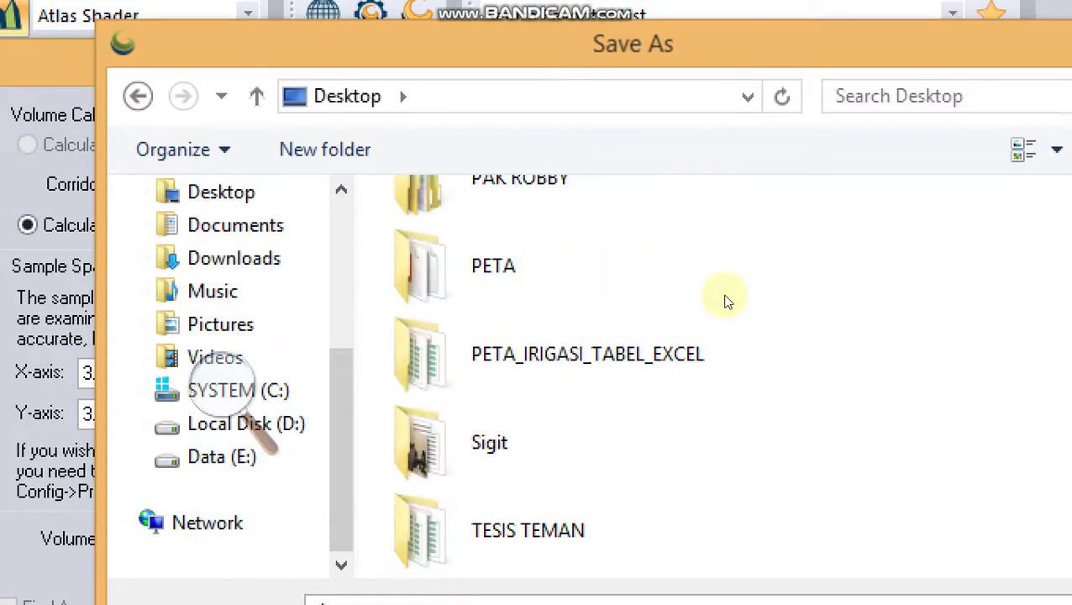
scroll(728, 303, "down", 2)
scroll(725, 301, "up", 5)
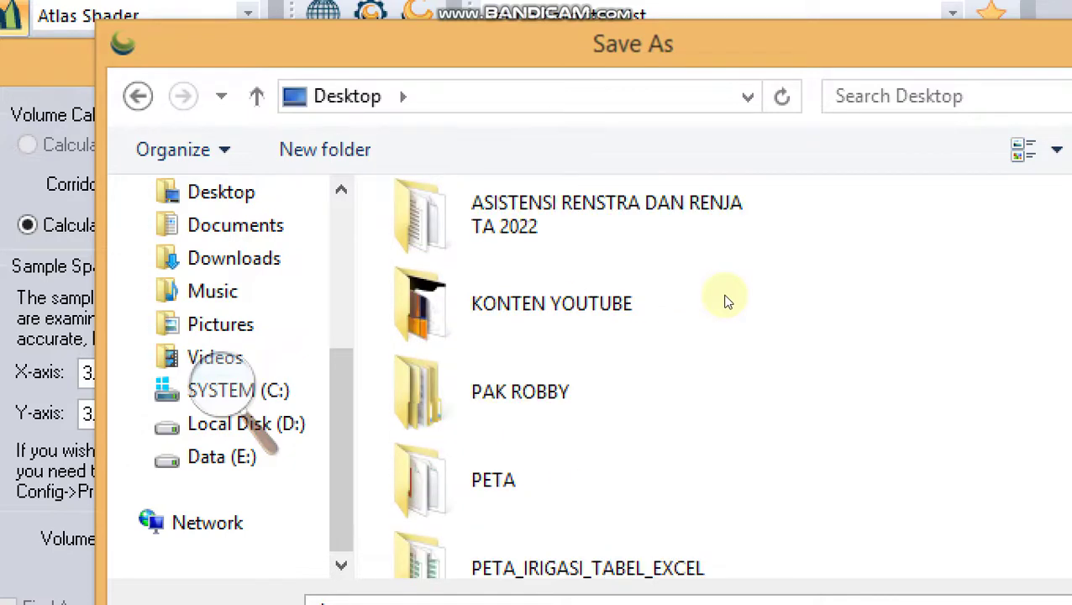
left_click(725, 301)
key("Return")
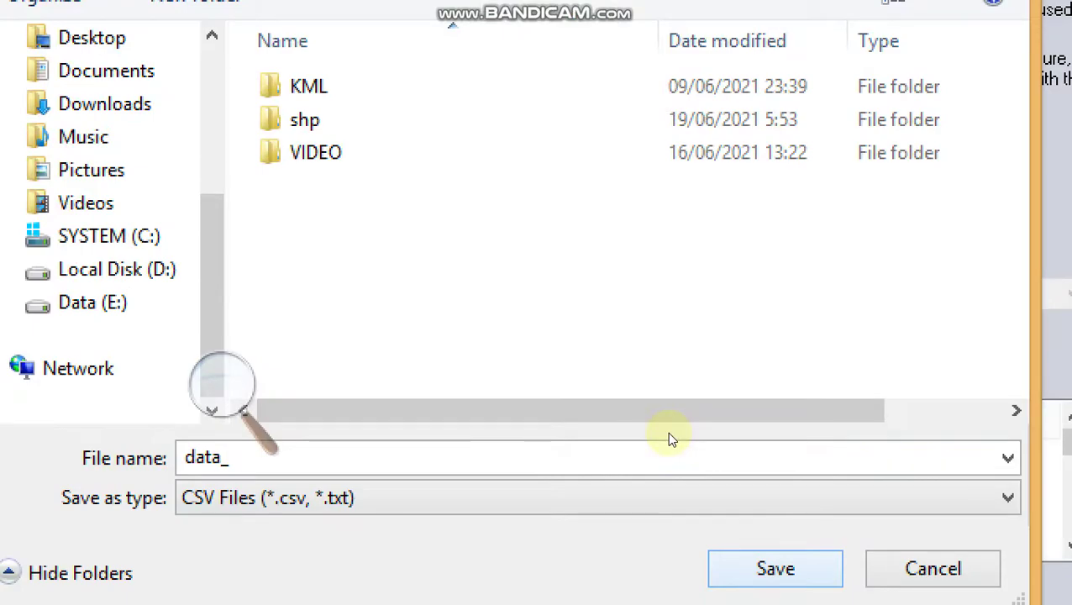
left_click(716, 496)
key("Return")
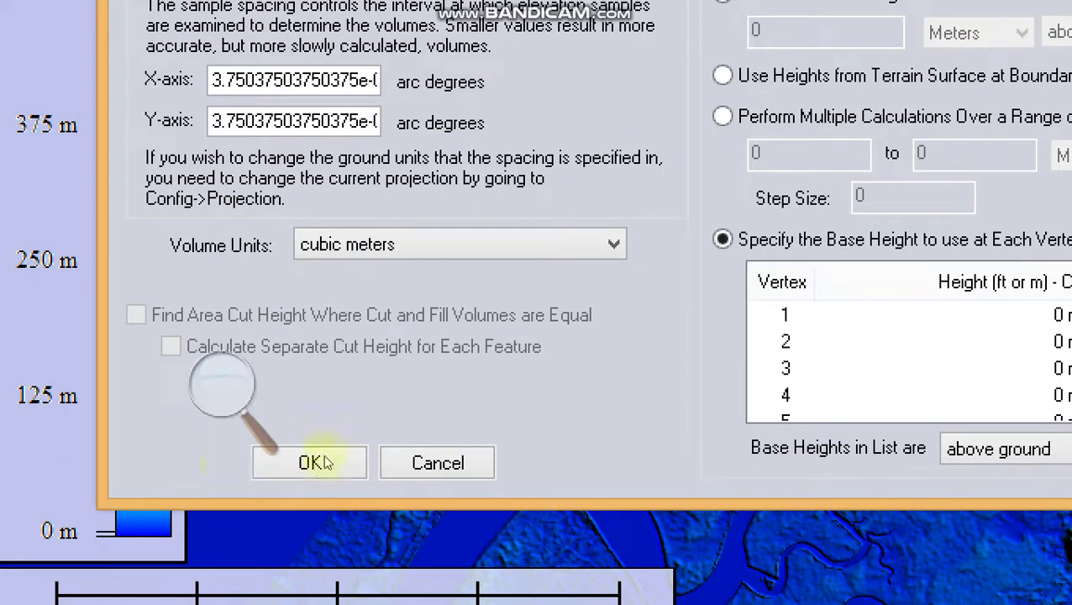
Step: Run the cut-and-fill calculation for shp_data, export its results as CSV file 2data_ in KONTEN YOUTUBE and close the results
left_click(327, 463)
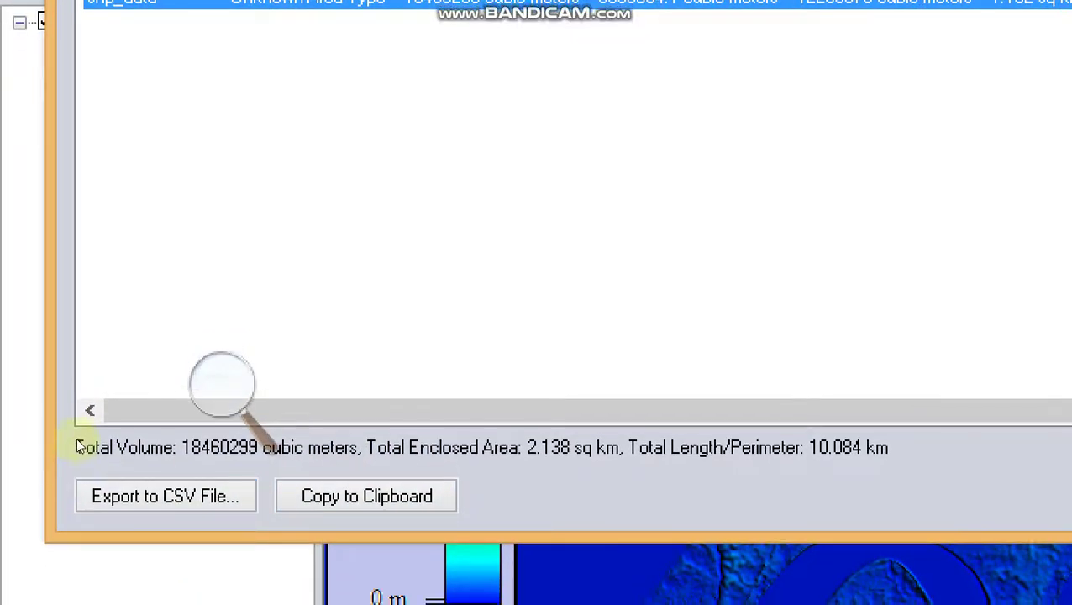
left_click(165, 496)
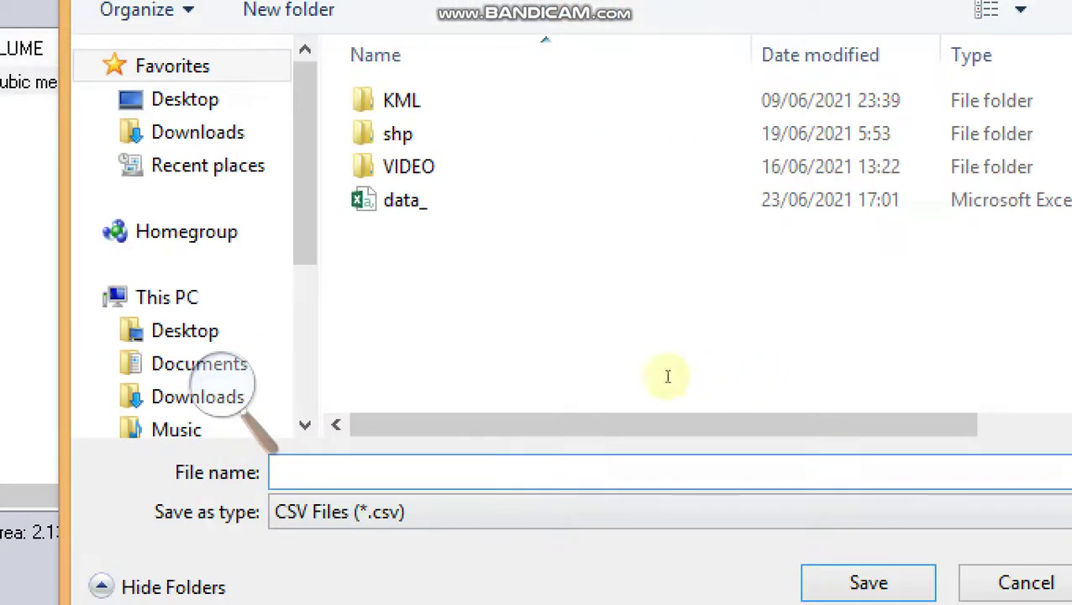
left_click(421, 202)
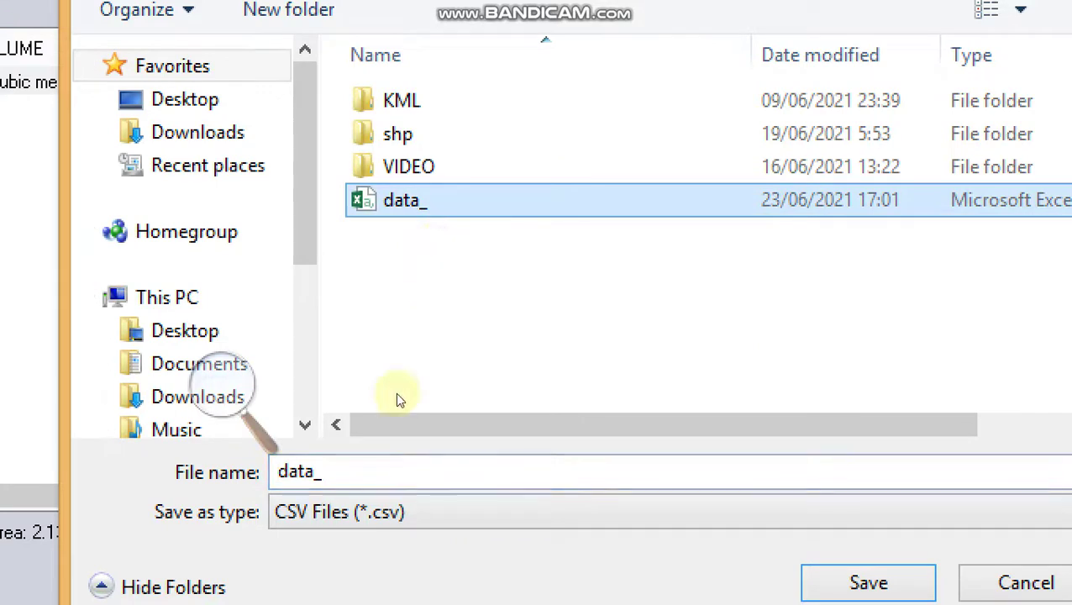
key("Tab")
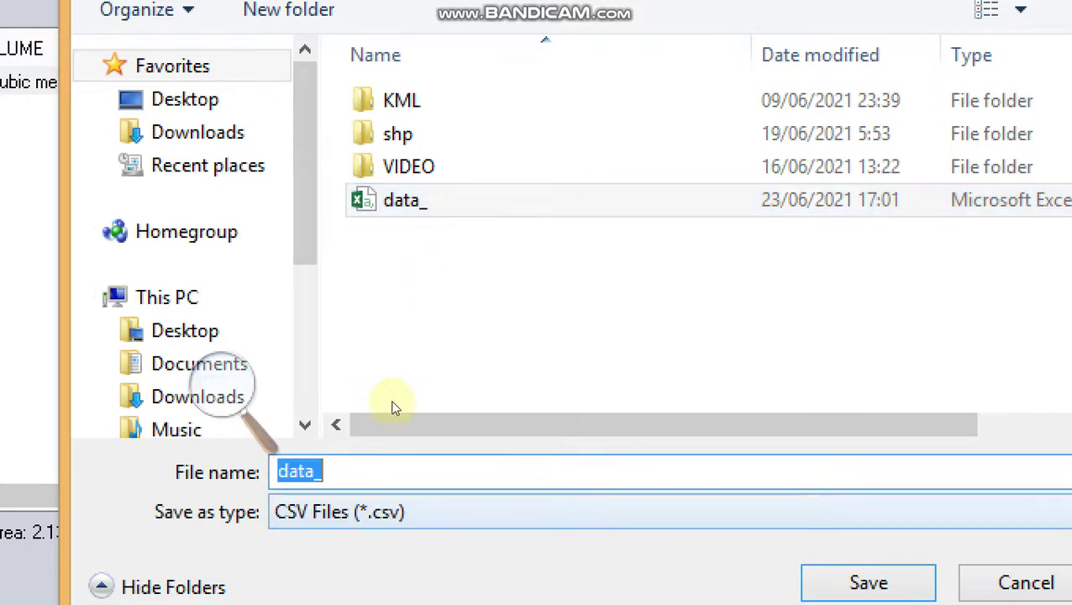
key("Home")
type("2")
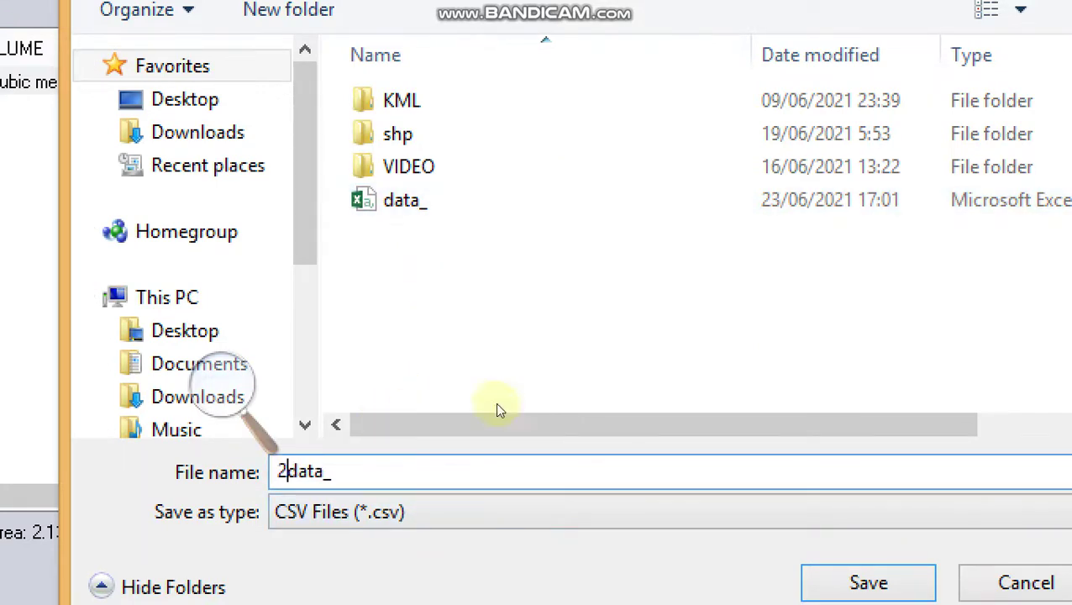
key("Return")
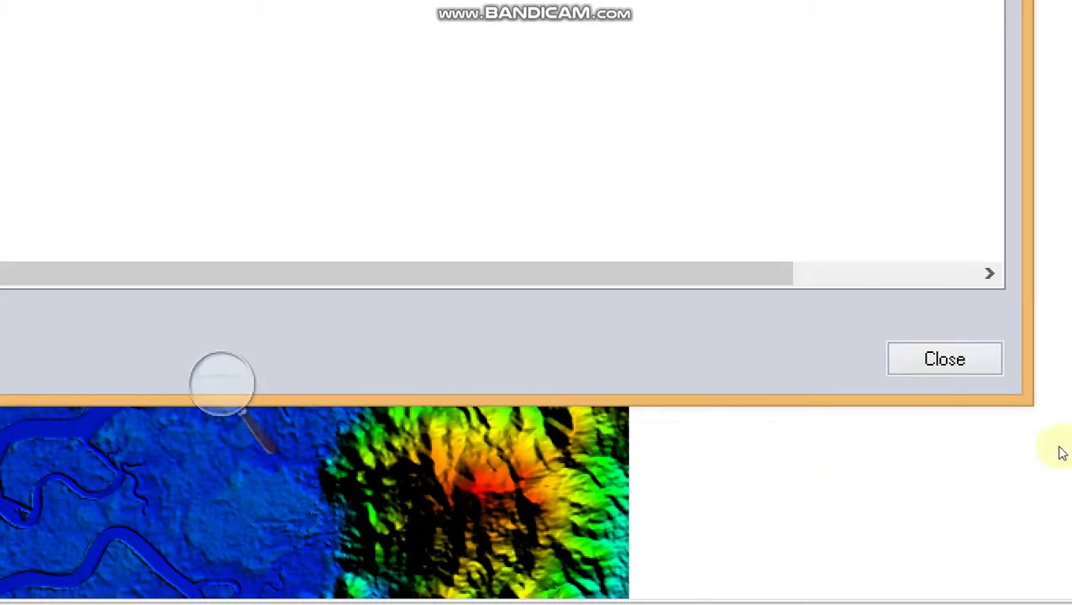
key("Return")
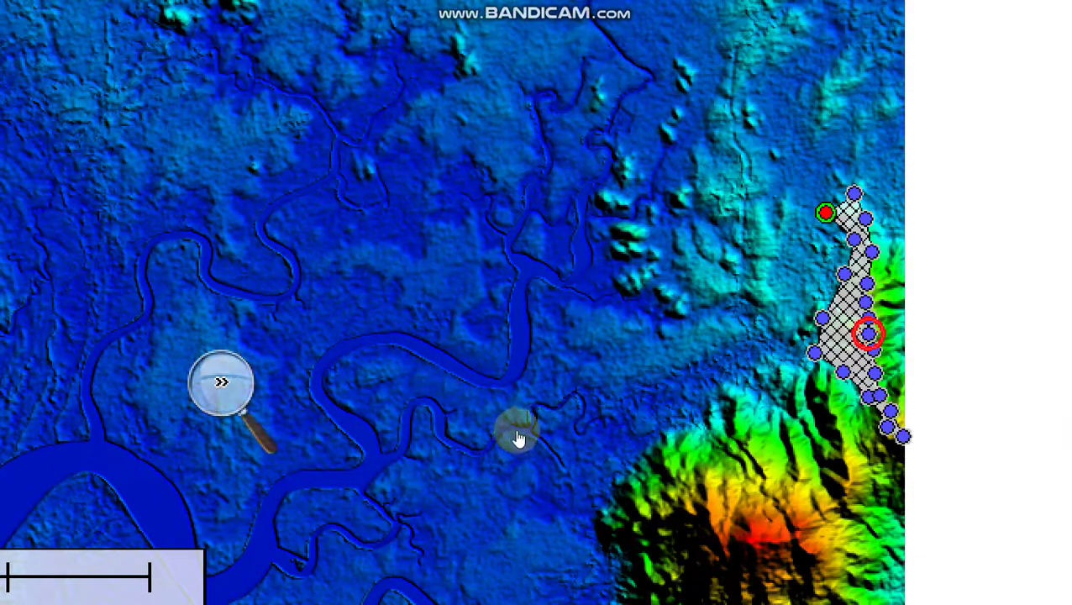
Step: Minimise the open program windows and bring up the KONTEN YOUTUBE folder in File Explorer
left_click(517, 434)
left_click(504, 439)
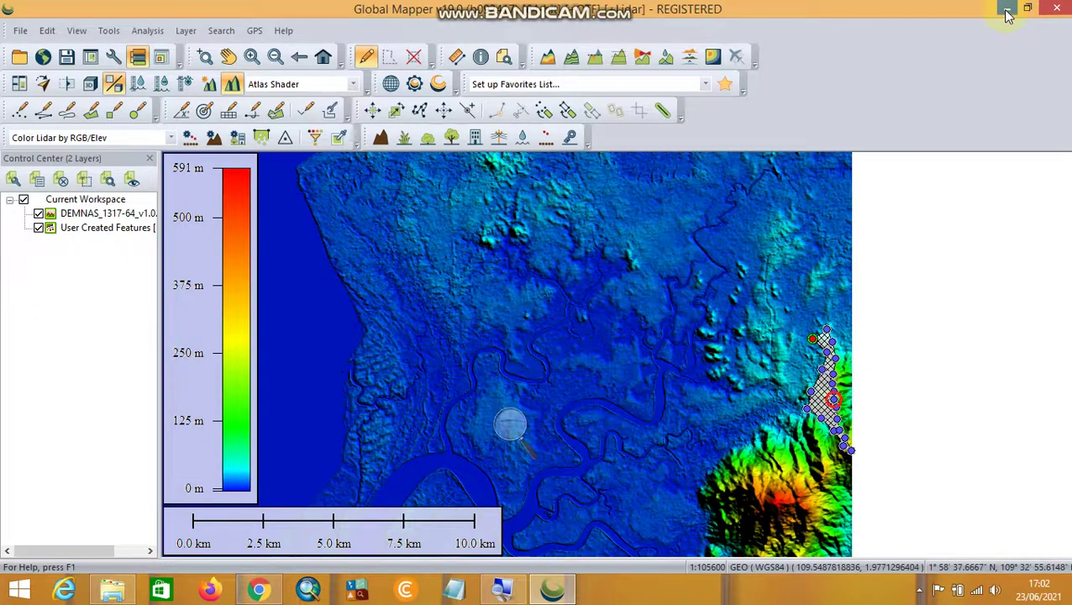
left_click(112, 591)
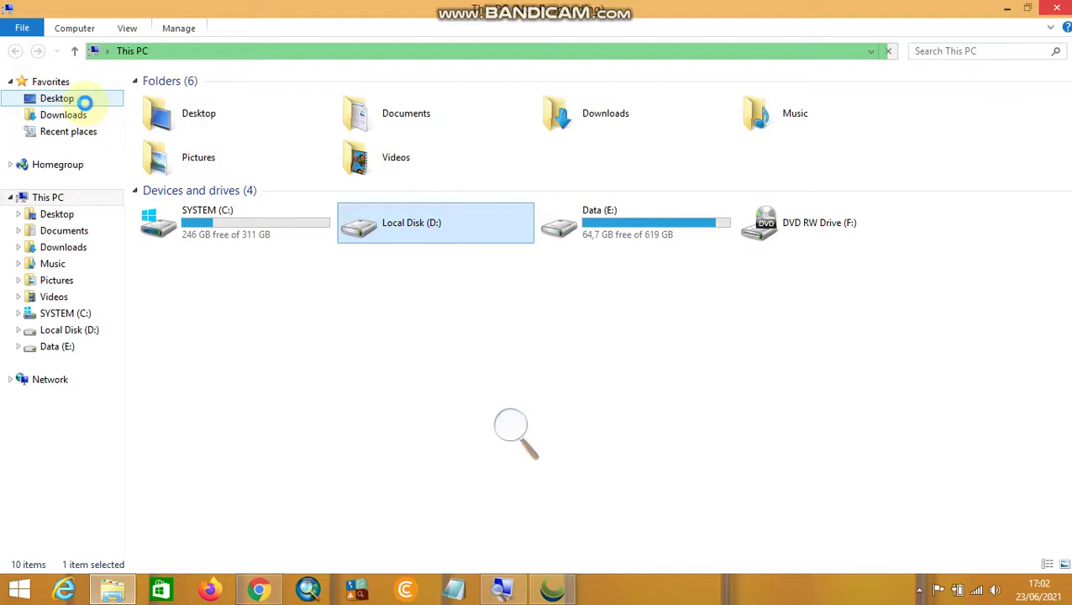
left_click(507, 589)
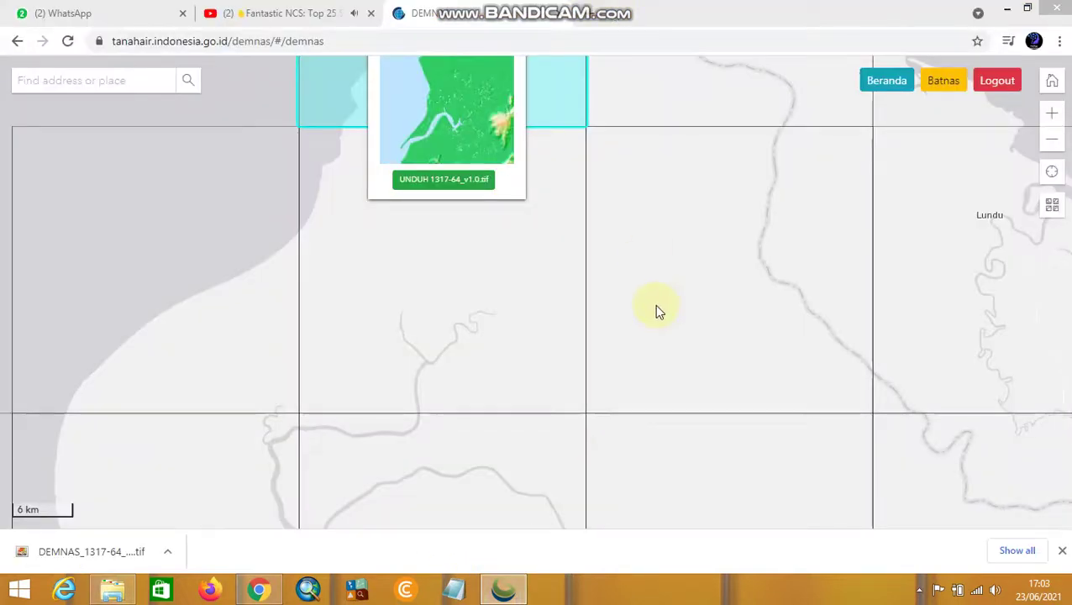
left_click(1007, 8)
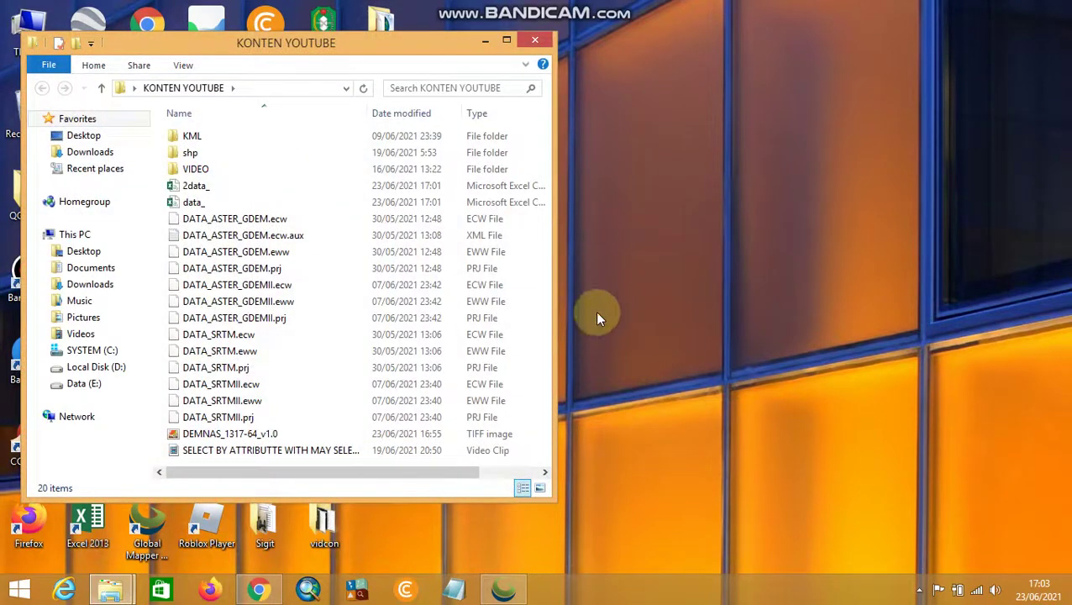
Step: Open data_ in Excel, fit column A to its contents to view the X,Y,Elevation list, and close without saving
double_click(194, 204)
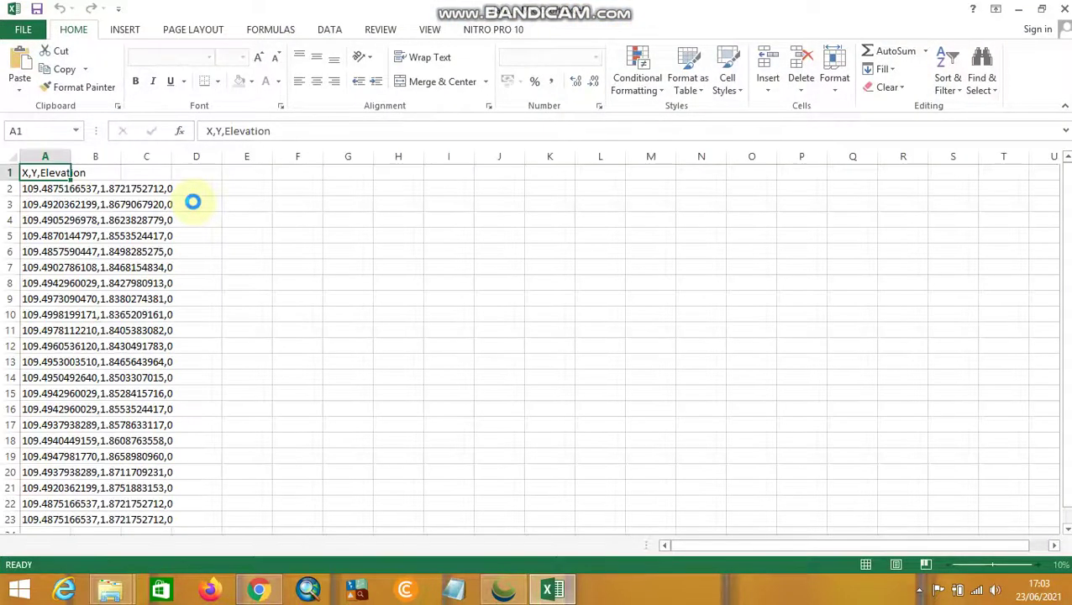
double_click(71, 154)
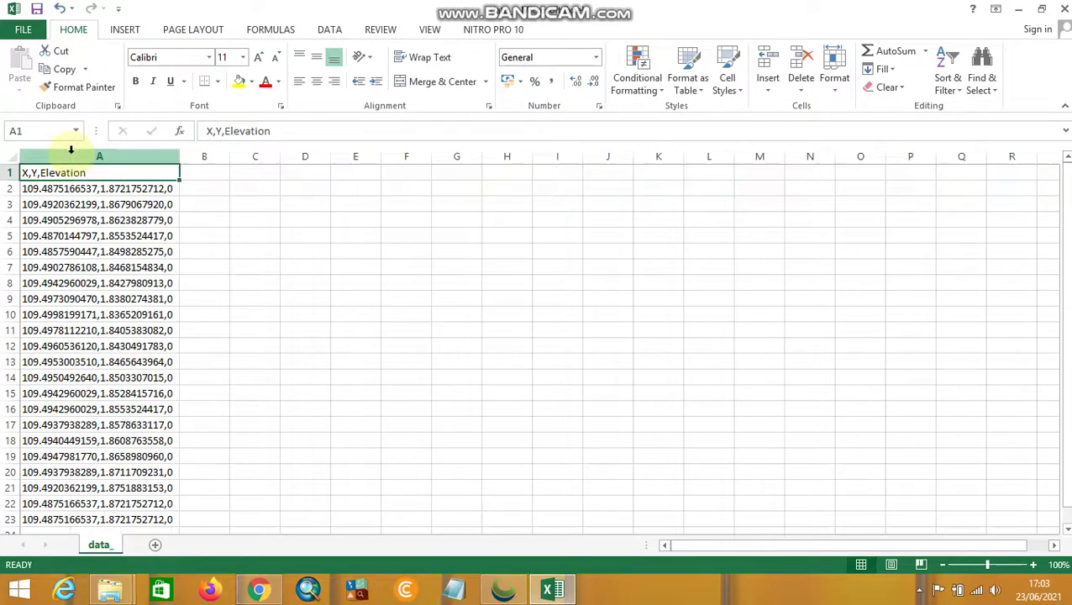
left_click(149, 283)
left_click(1062, 8)
left_click(552, 314)
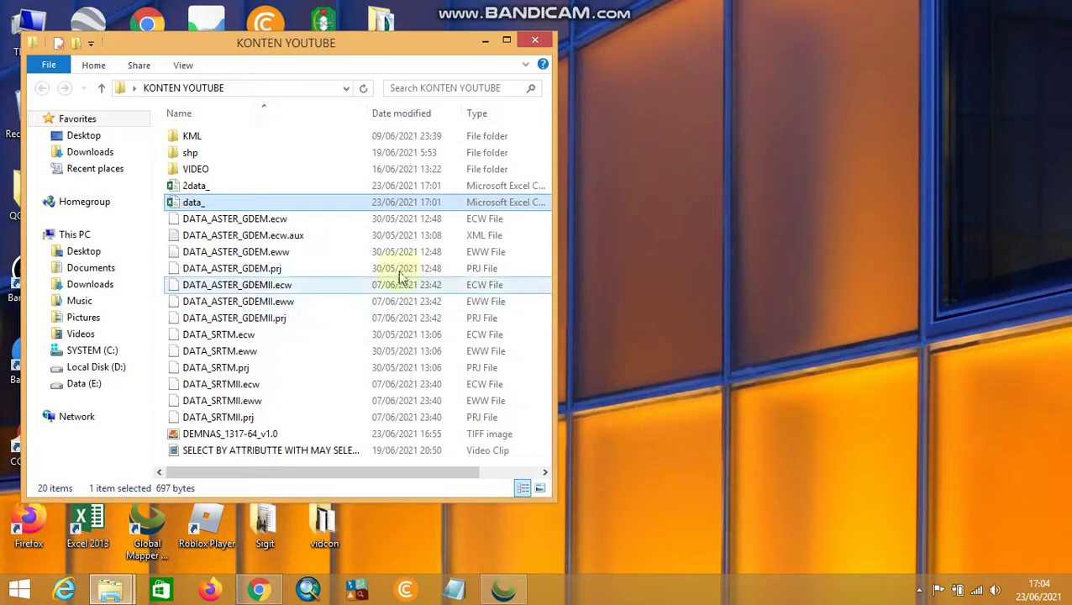
Step: Reopen data_ in Excel, examine the vertex coordinate rows in the widened column A, and discard the changes on closing
left_click(222, 205)
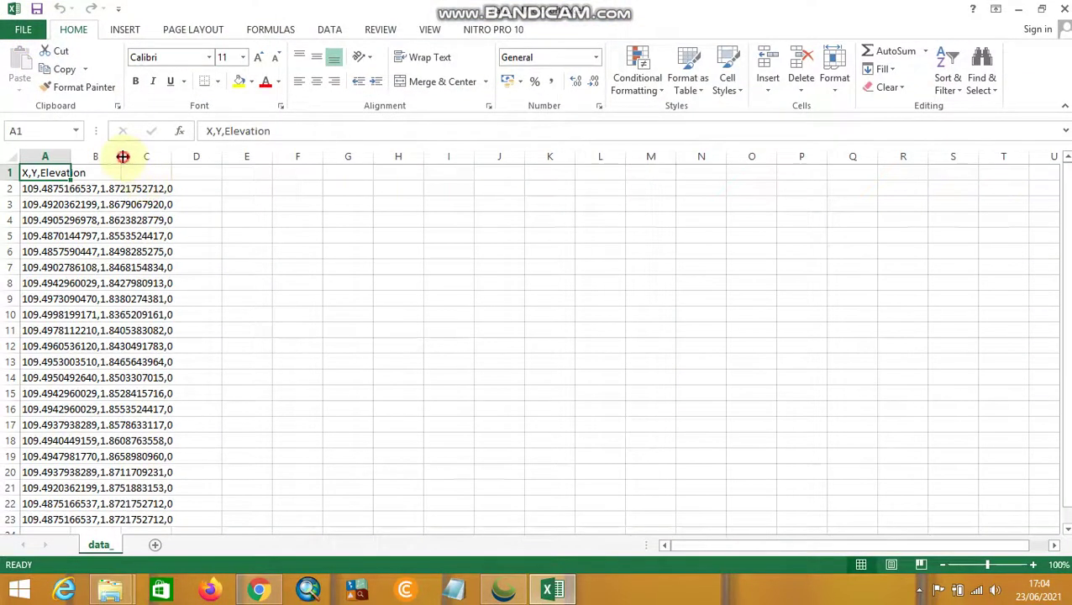
double_click(72, 156)
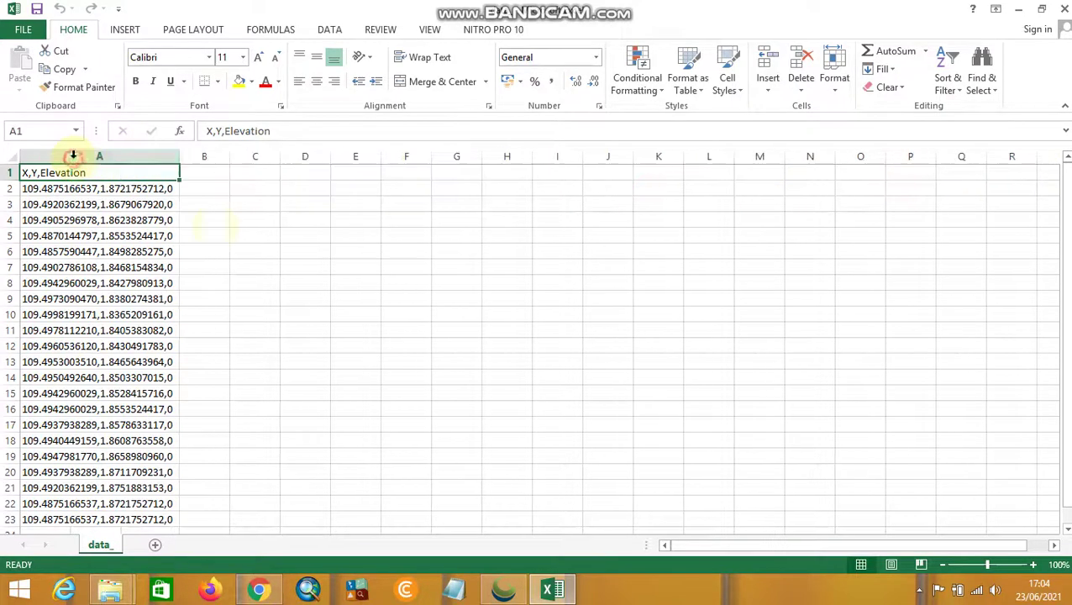
left_click(314, 282)
left_click(151, 314)
left_click(143, 393)
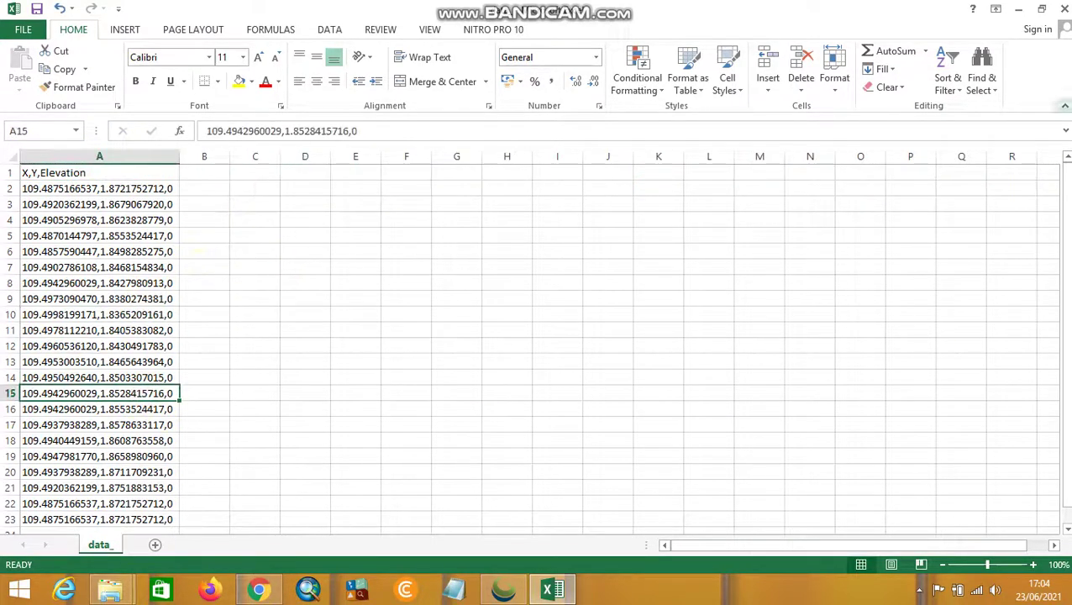
left_click(1062, 7)
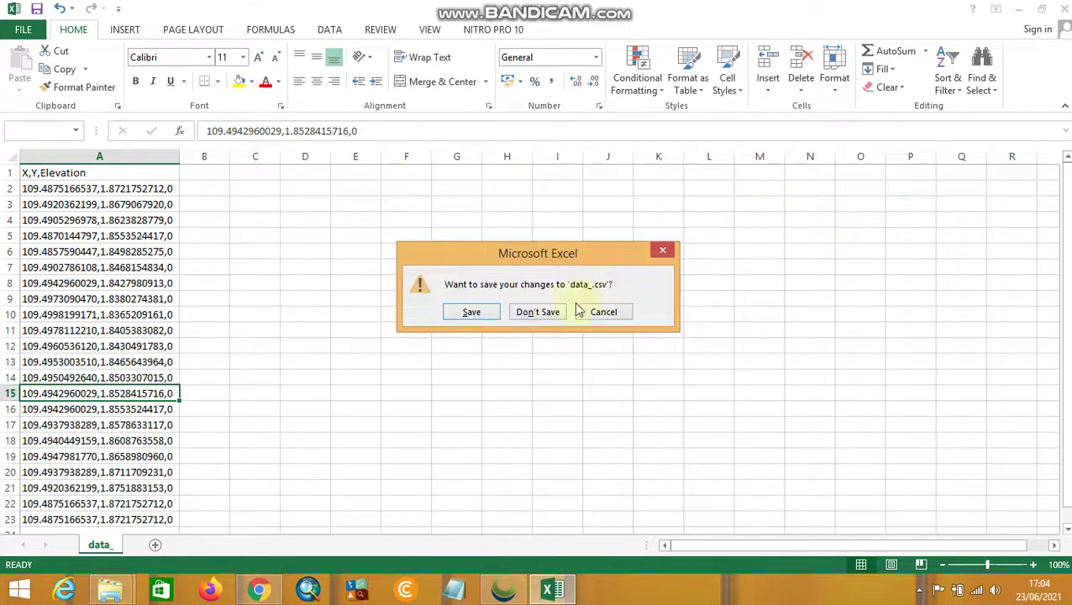
left_click(538, 314)
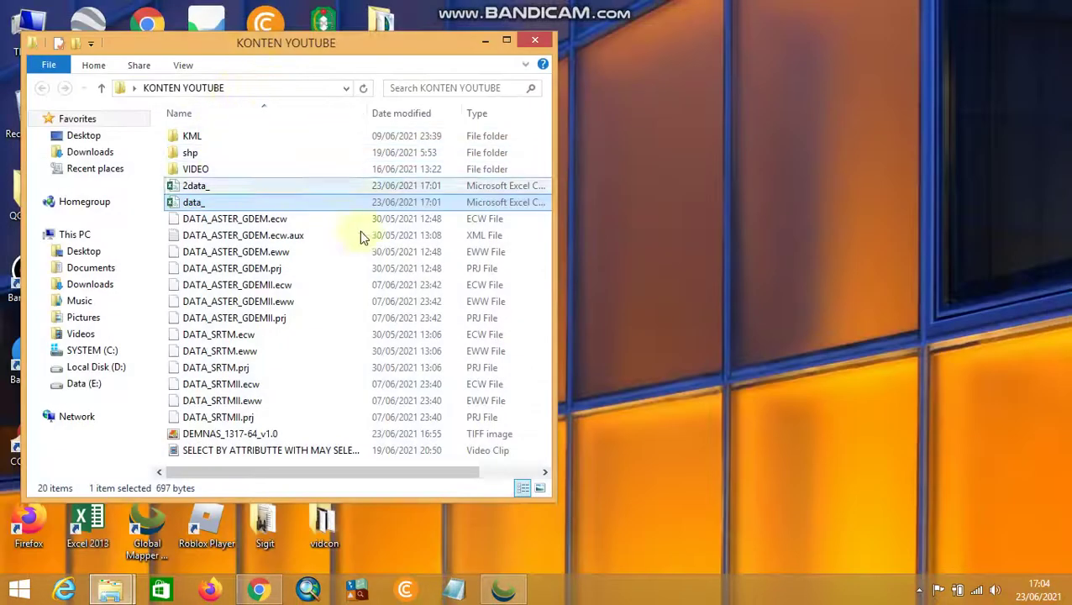
Step: Open the exported volume results file 2data_ in Excel and widen column A to fit its contents
scroll(412, 376, "right", 3)
scroll(342, 368, "left", 3)
double_click(195, 185)
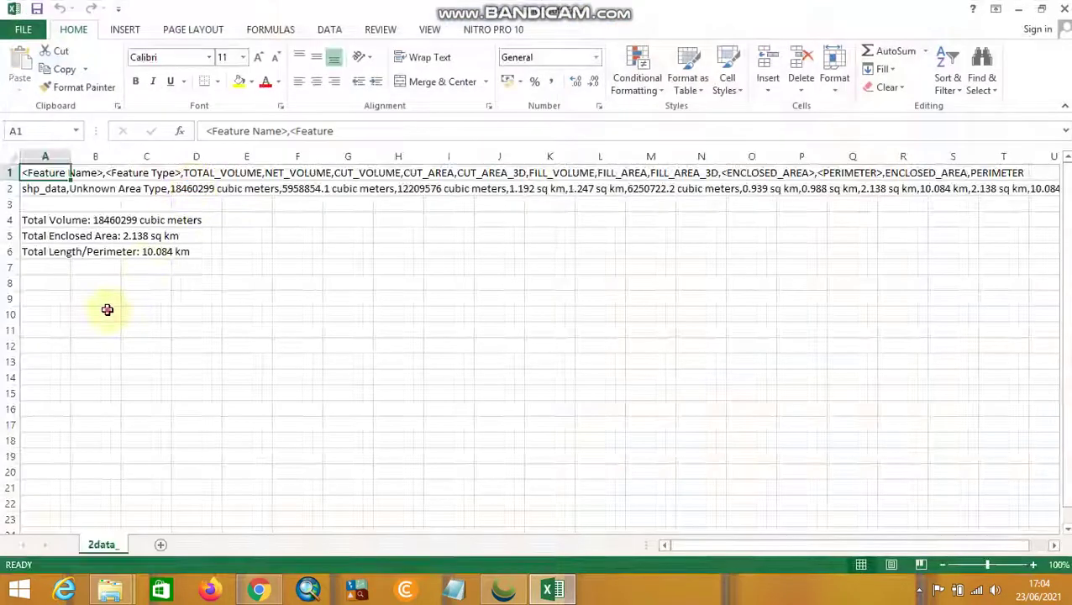
left_click(105, 311)
left_click(51, 173)
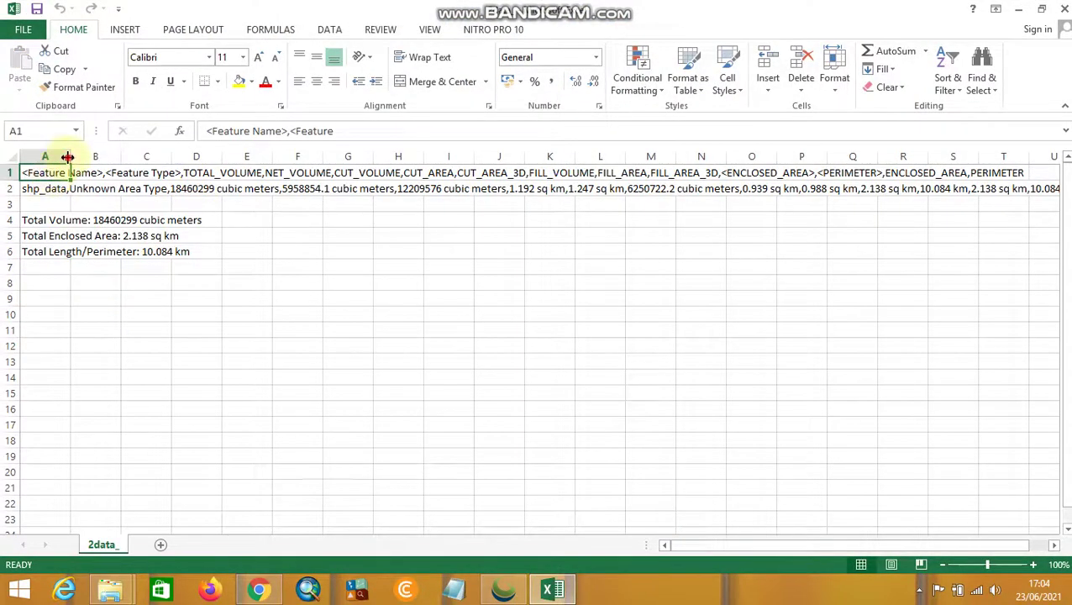
double_click(68, 156)
Step: Examine the shp_data row and the total volume, enclosed area and perimeter rows, and minimise the open windows
left_click(59, 187)
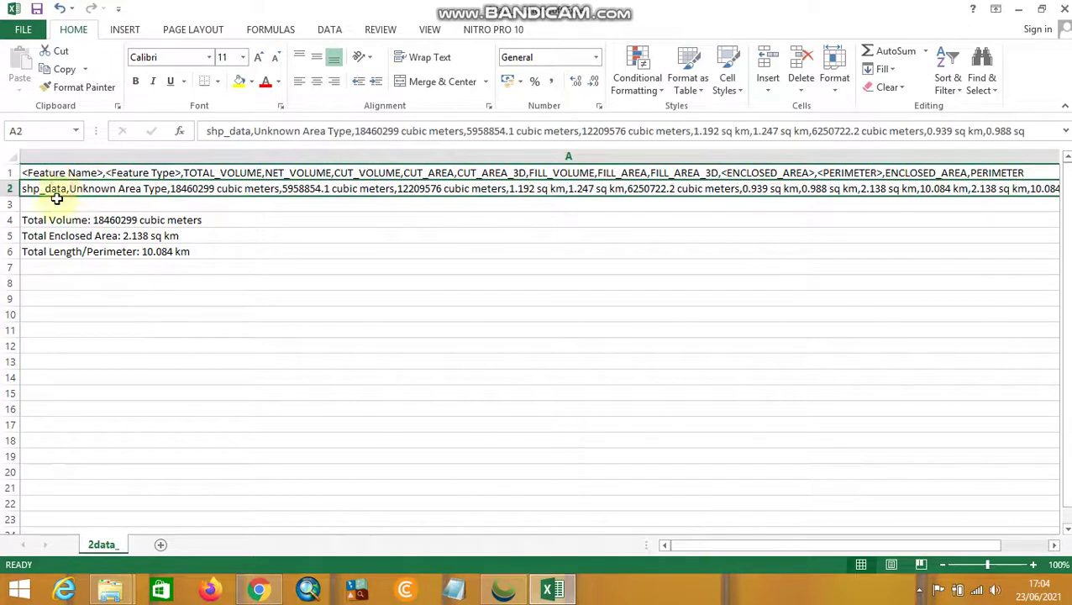
left_click(50, 221)
left_click(50, 236)
left_click(44, 252)
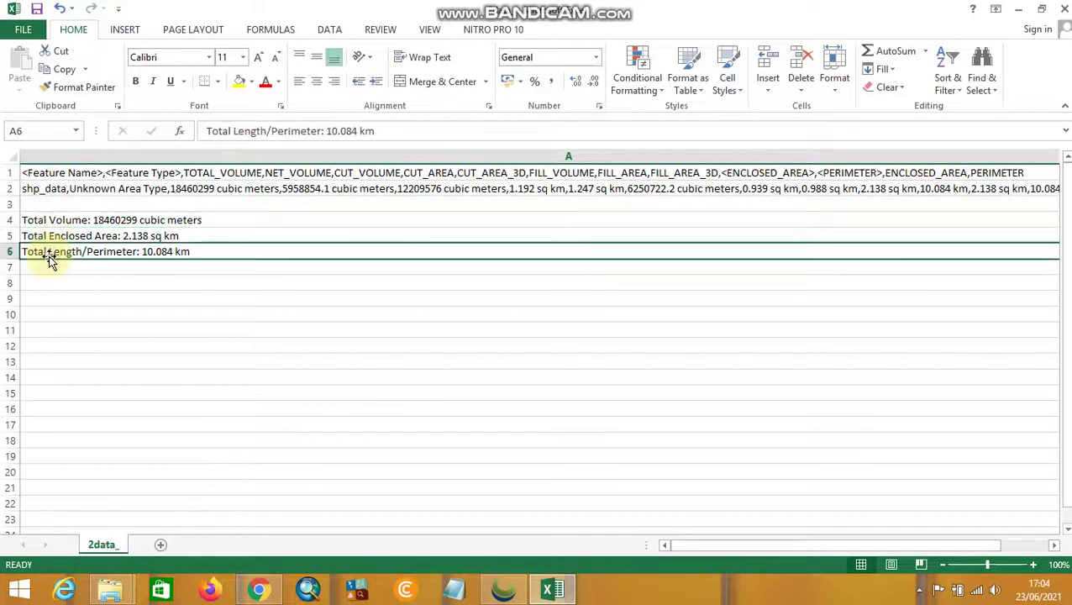
left_click(1028, 10)
left_click(504, 13)
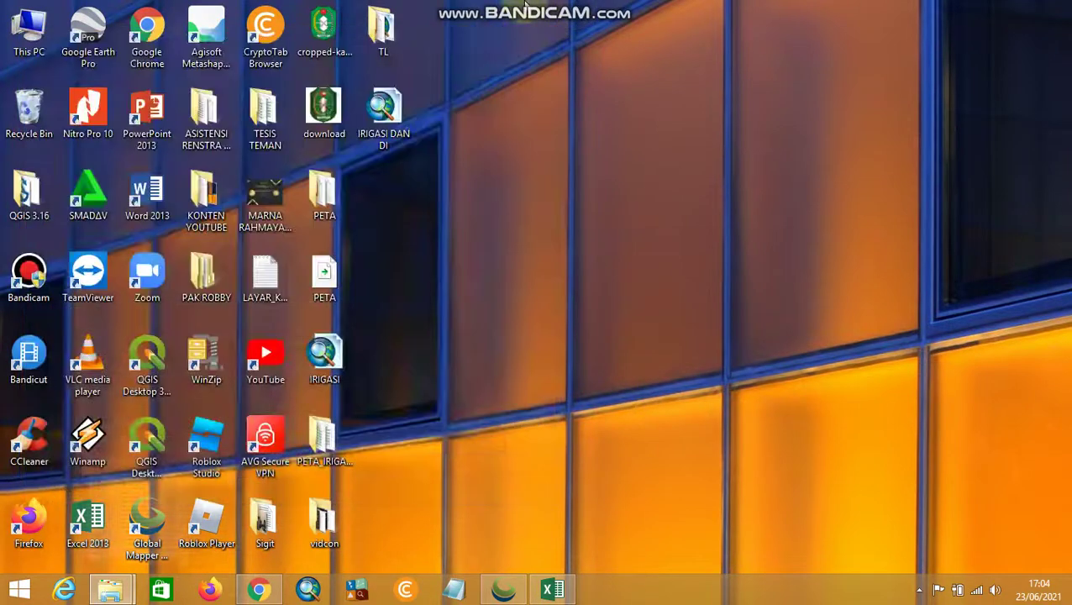